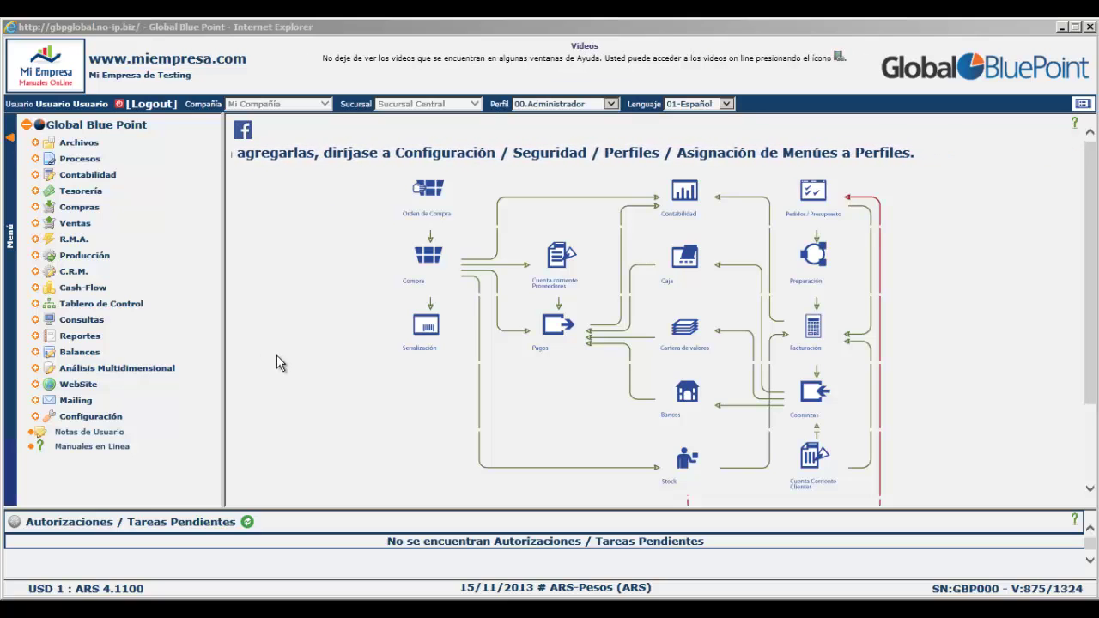
Open the Tablero de Control - V2.0 dashboard and display the 01.Ventas Totales indicator
left_click(35, 303)
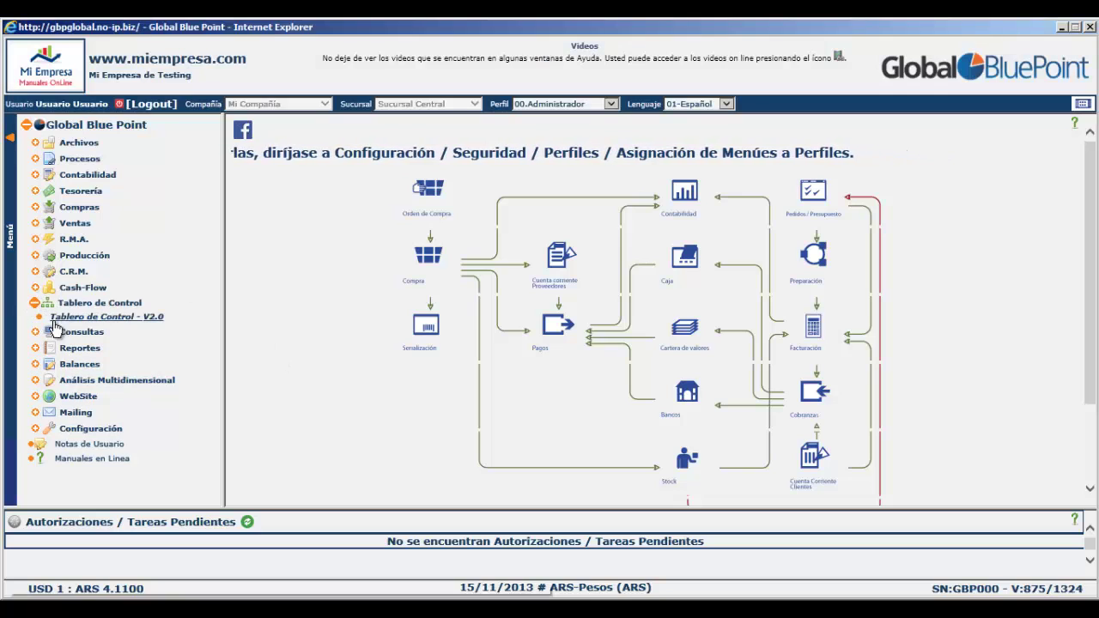
left_click(63, 318)
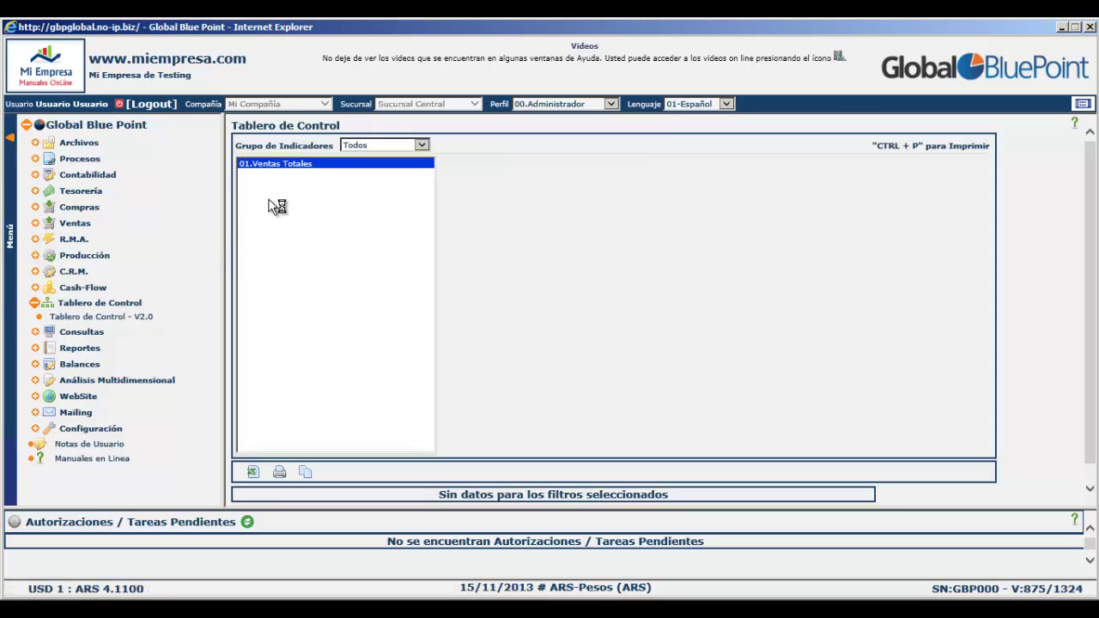
left_click(289, 166)
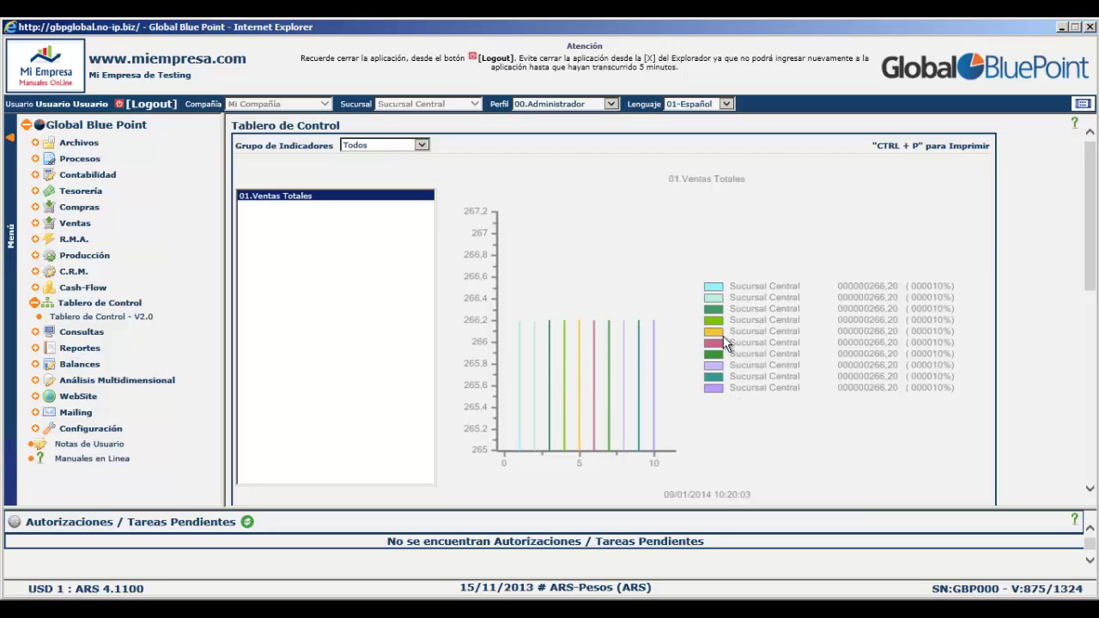
Examine the 01.Ventas Totales chart, its legend and the table of calculated values with their dates
scroll(880, 299, "down", 3)
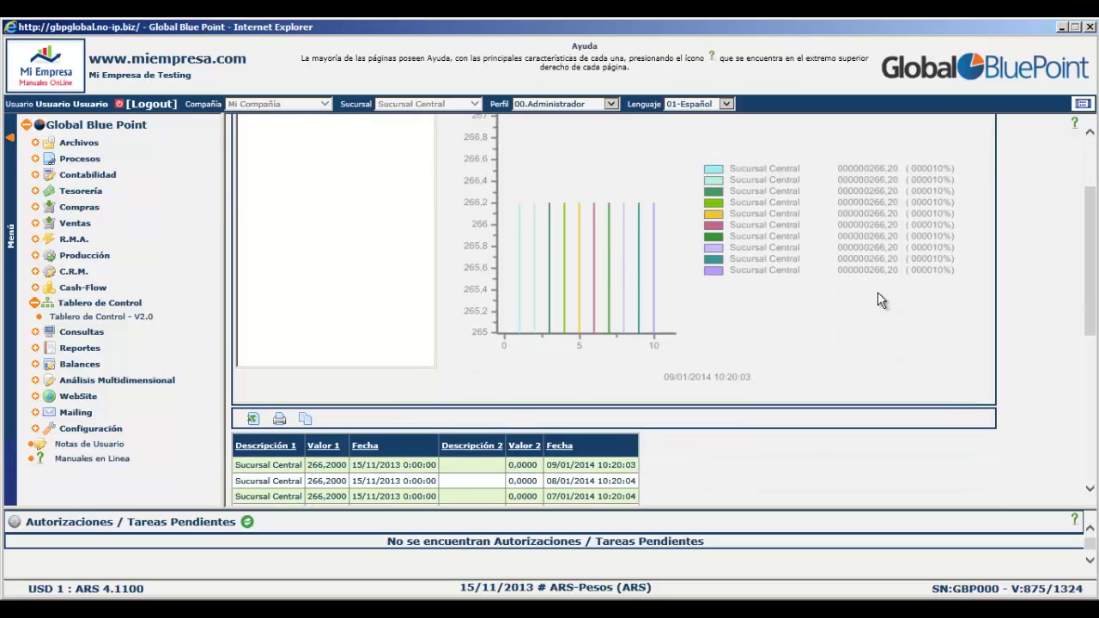
scroll(877, 293, "down", 3)
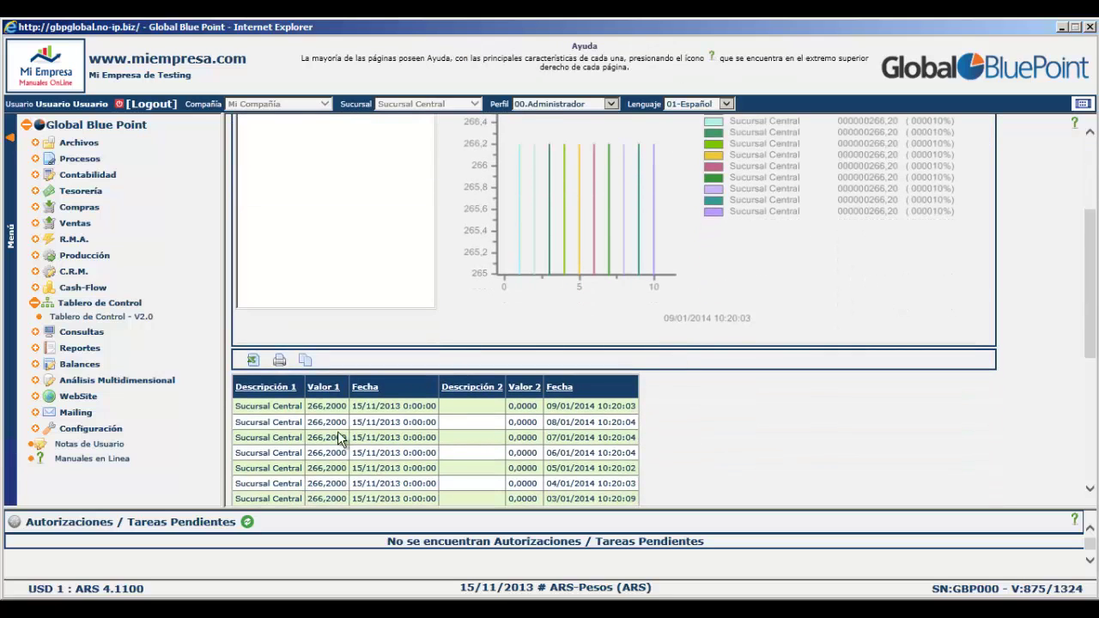
scroll(361, 450, "down", 3)
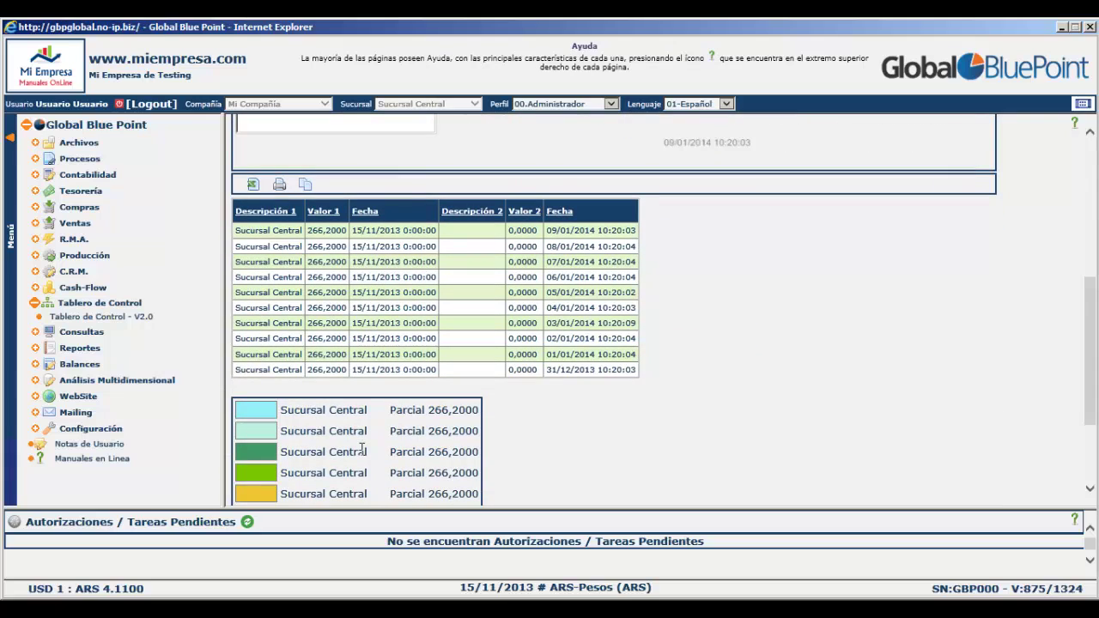
scroll(361, 450, "up", 6)
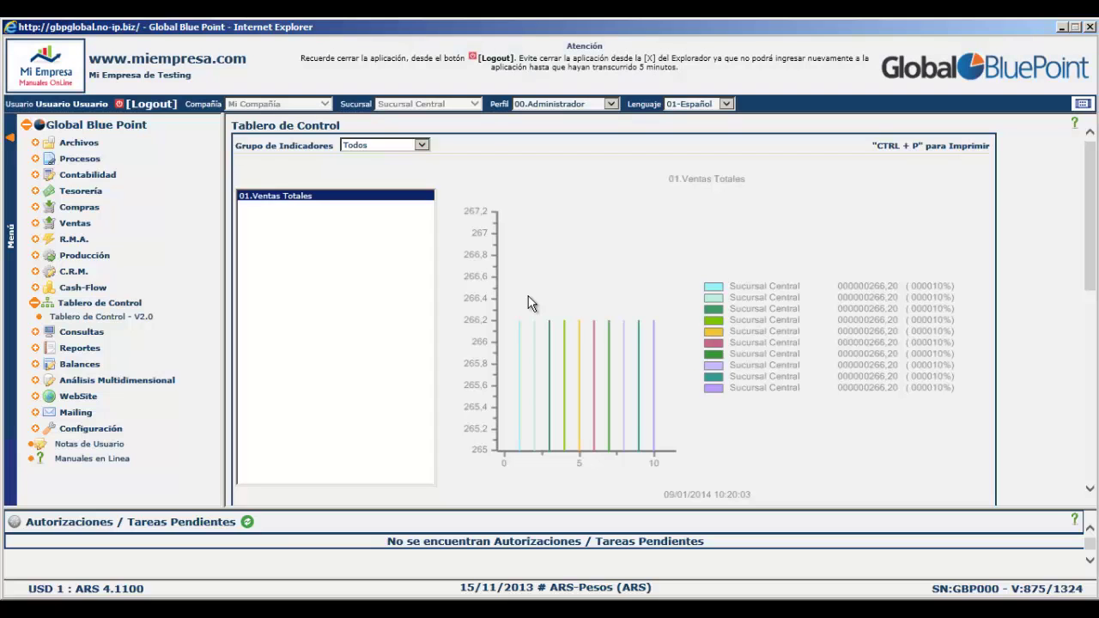
scroll(564, 323, "down", 3)
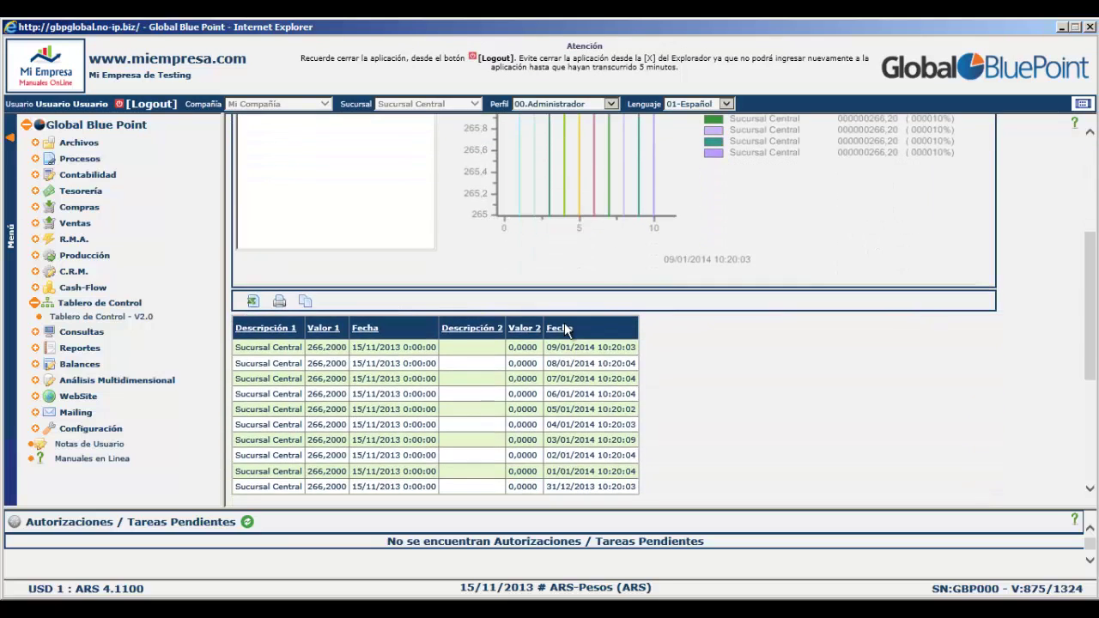
scroll(564, 322, "down", 1)
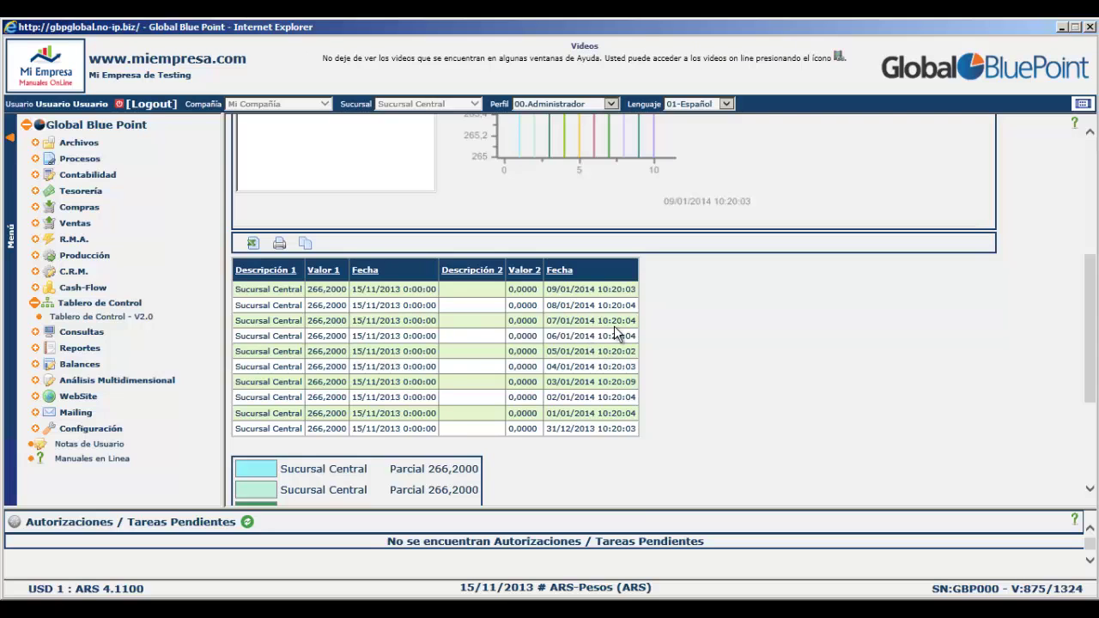
scroll(618, 334, "up", 2)
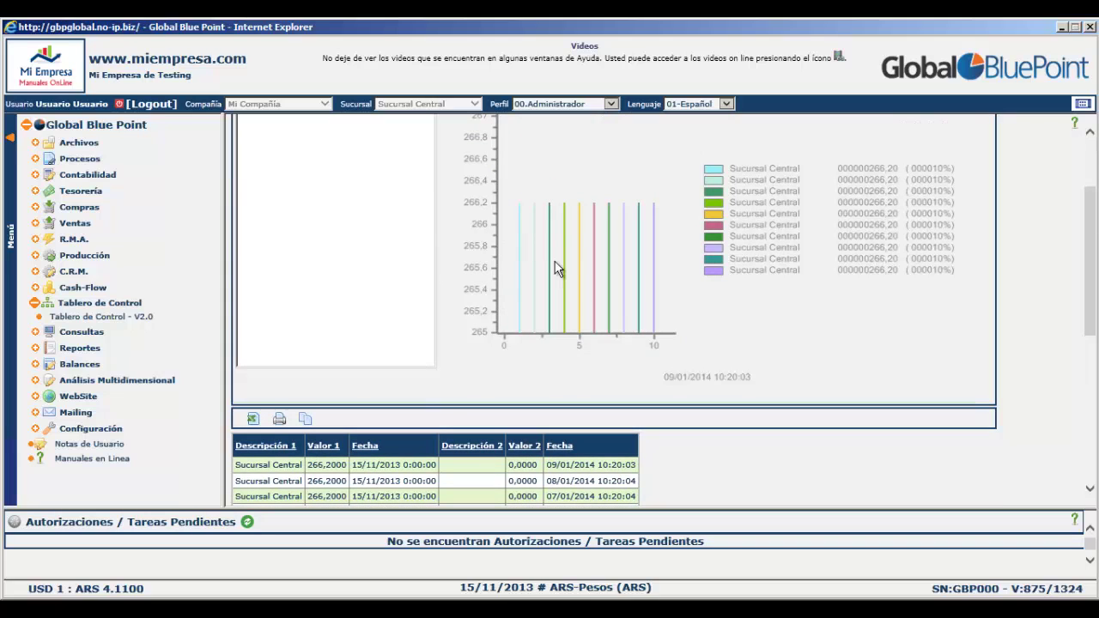
scroll(683, 247, "up", 2)
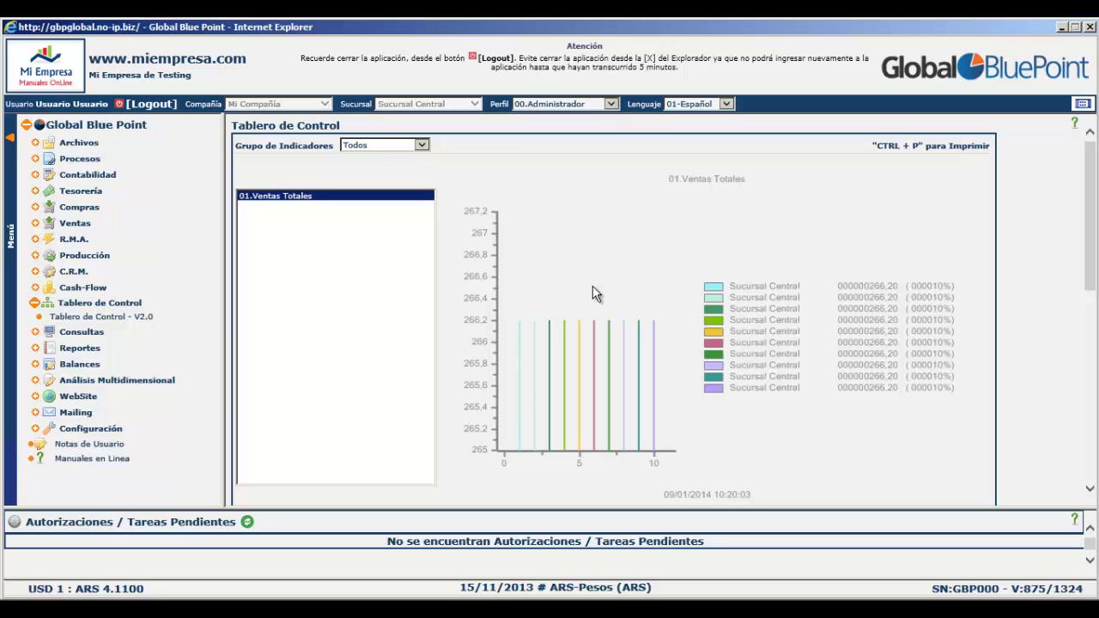
View the indicator classes and then the indicator importance records in the Tablero de Control configuration
left_click(35, 430)
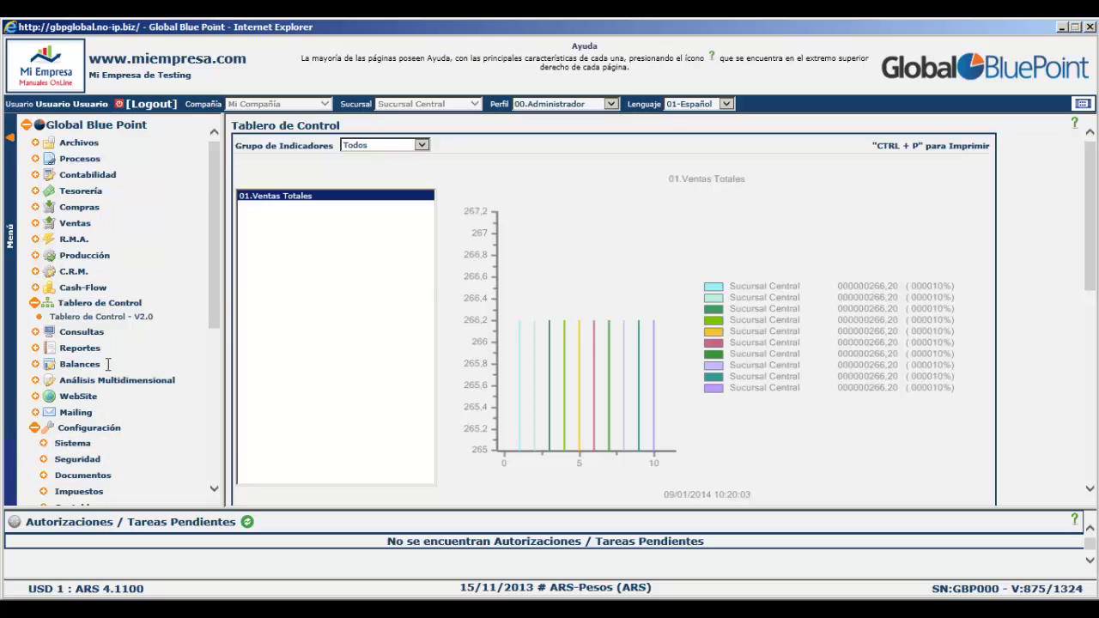
scroll(105, 364, "down", 5)
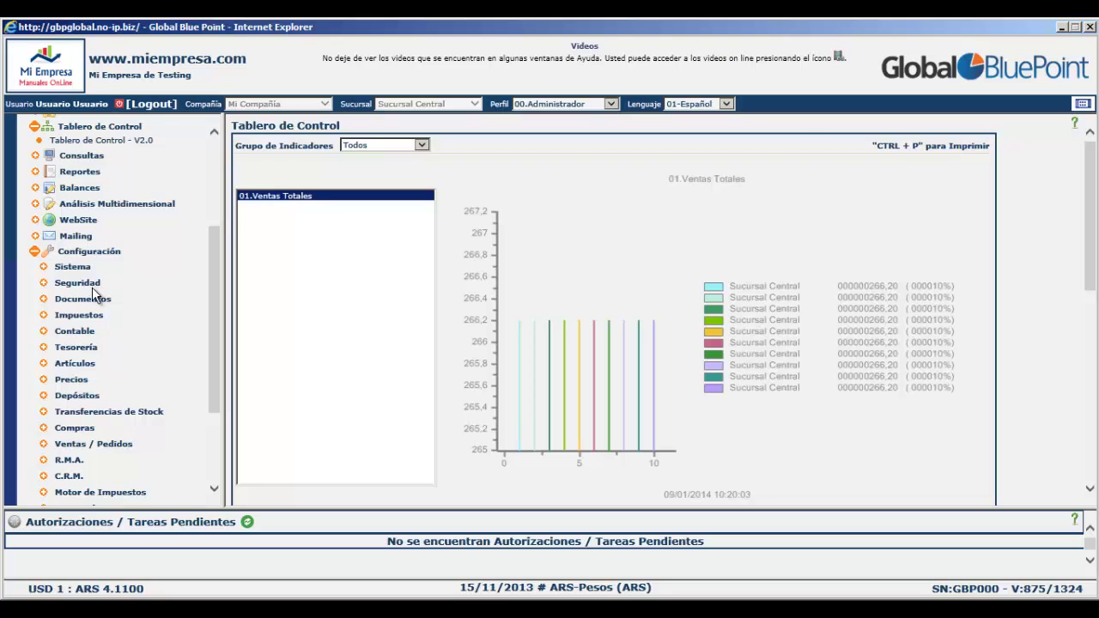
scroll(64, 291, "down", 3)
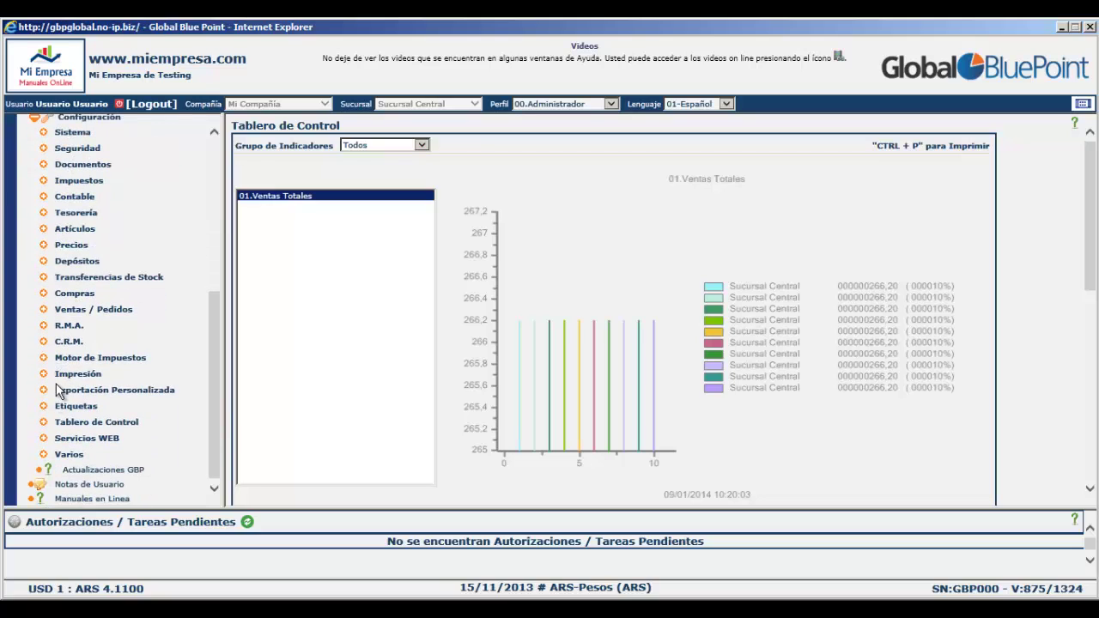
left_click(43, 427)
scroll(104, 361, "down", 2)
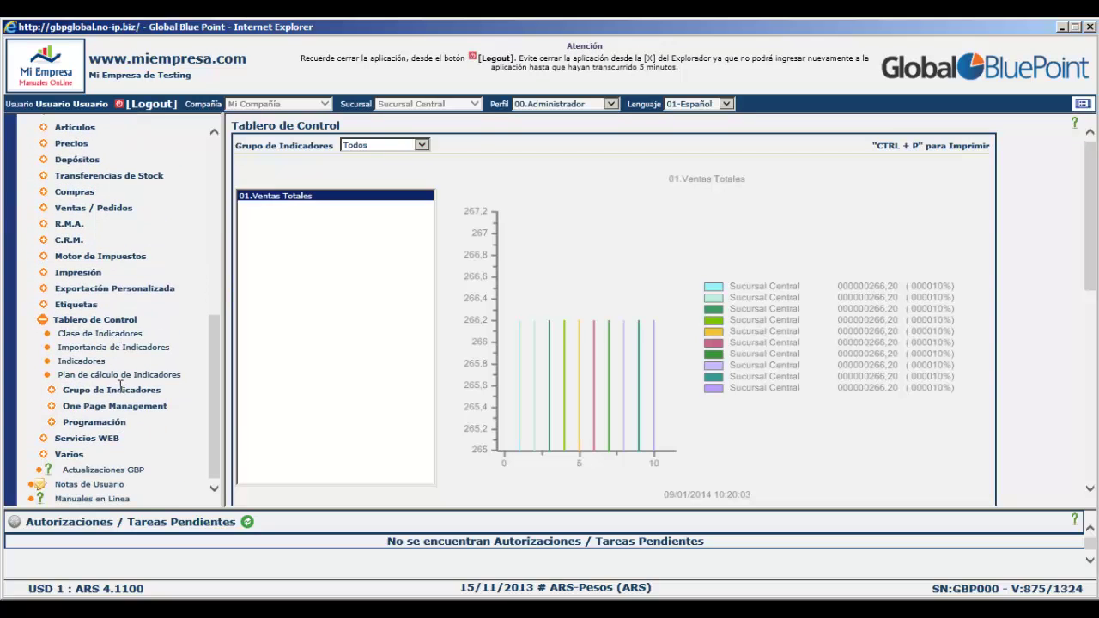
left_click(110, 336)
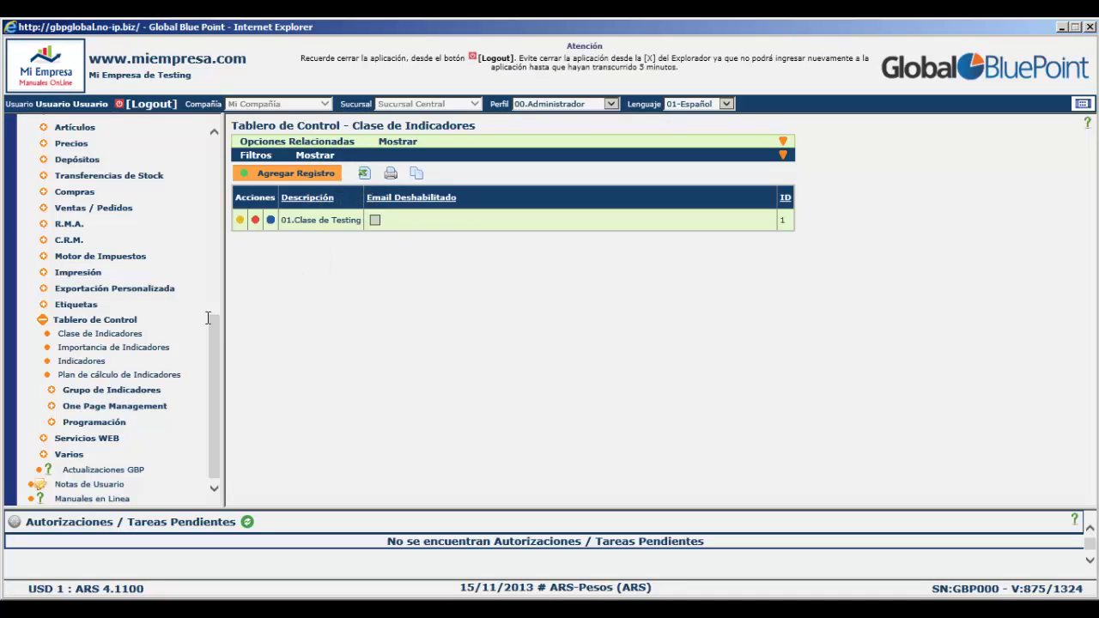
left_click(156, 349)
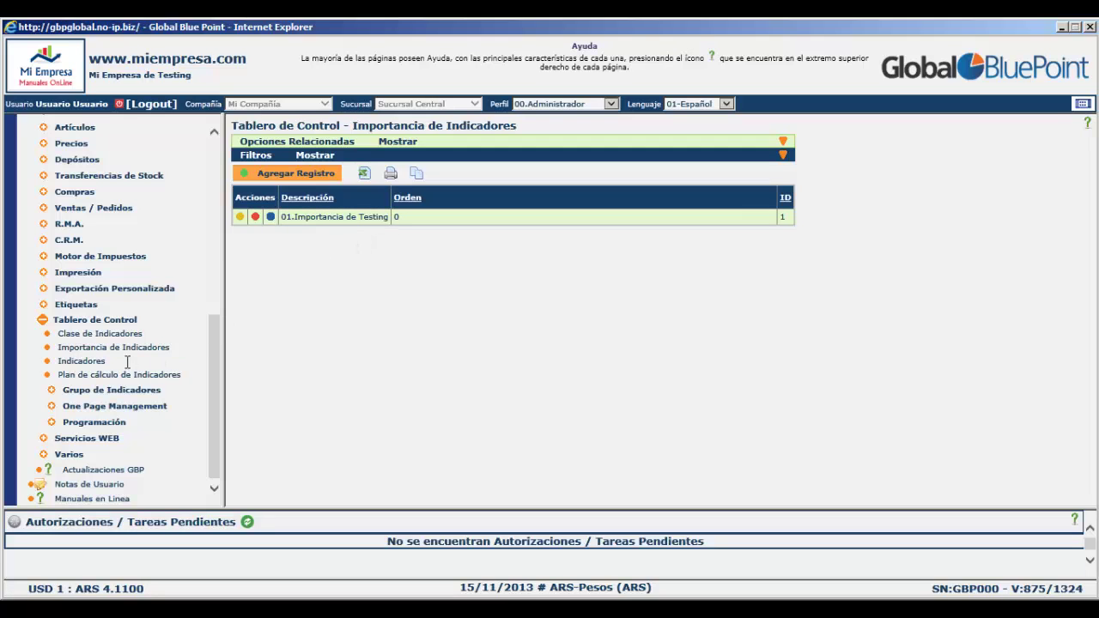
Open the 01.Ventas Totales indicator record for modification and review the available SQL queries, keeping 01.Ventas de Todas las Sucursales
left_click(98, 364)
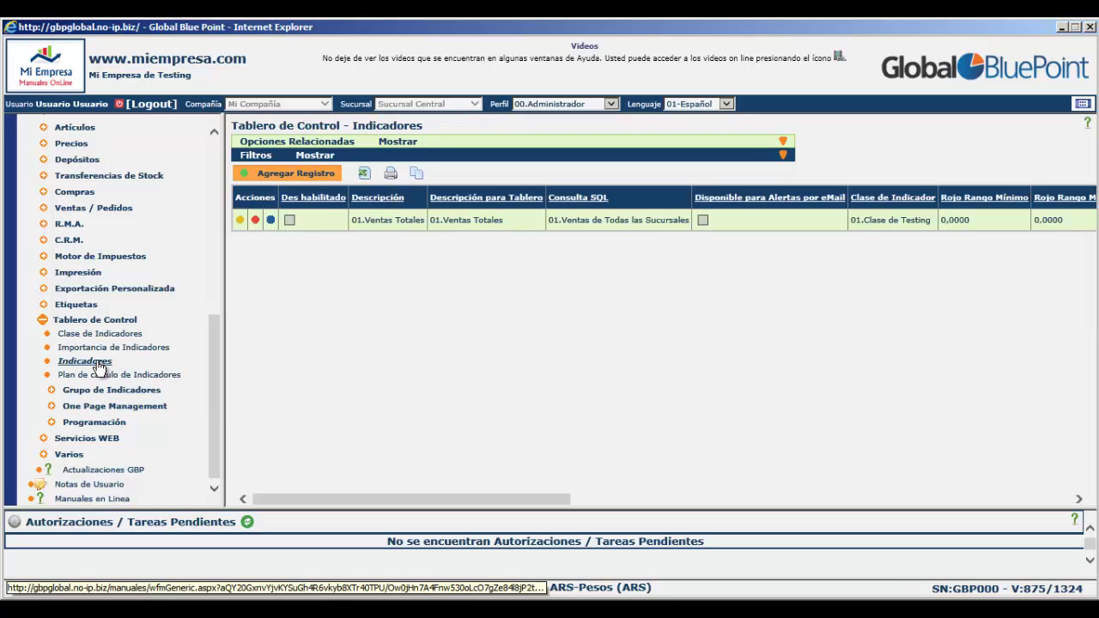
left_click(240, 220)
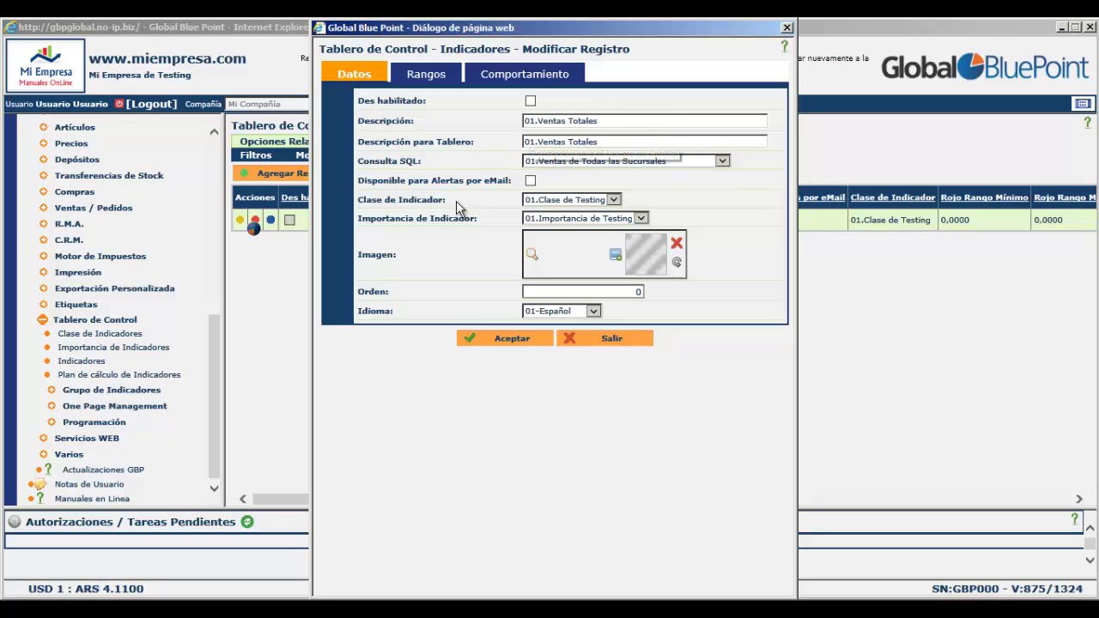
left_click(587, 162)
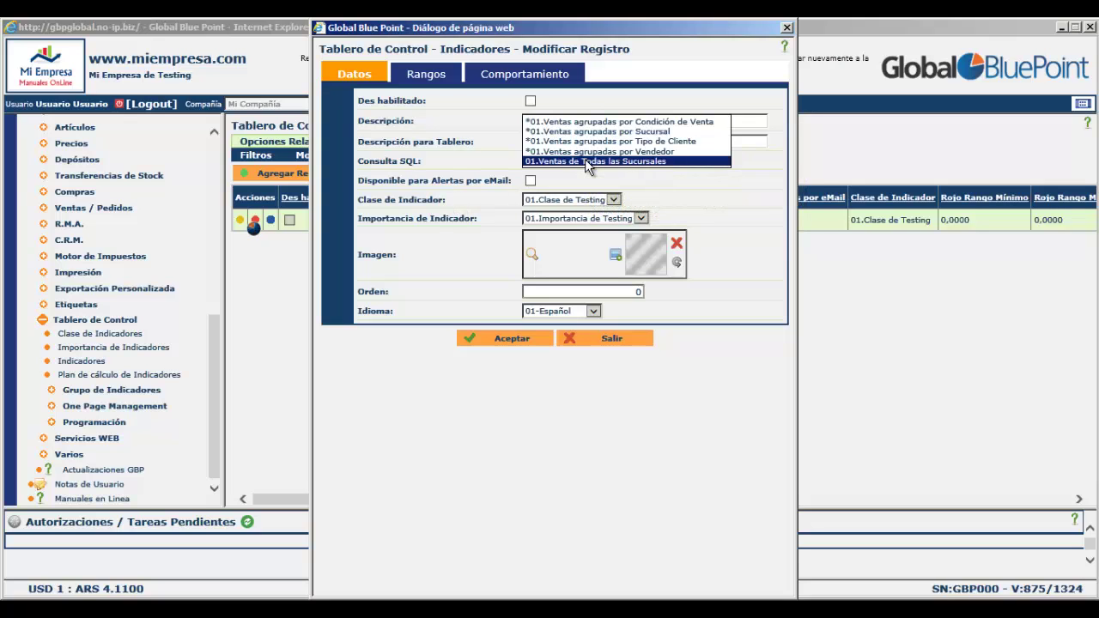
left_click(587, 162)
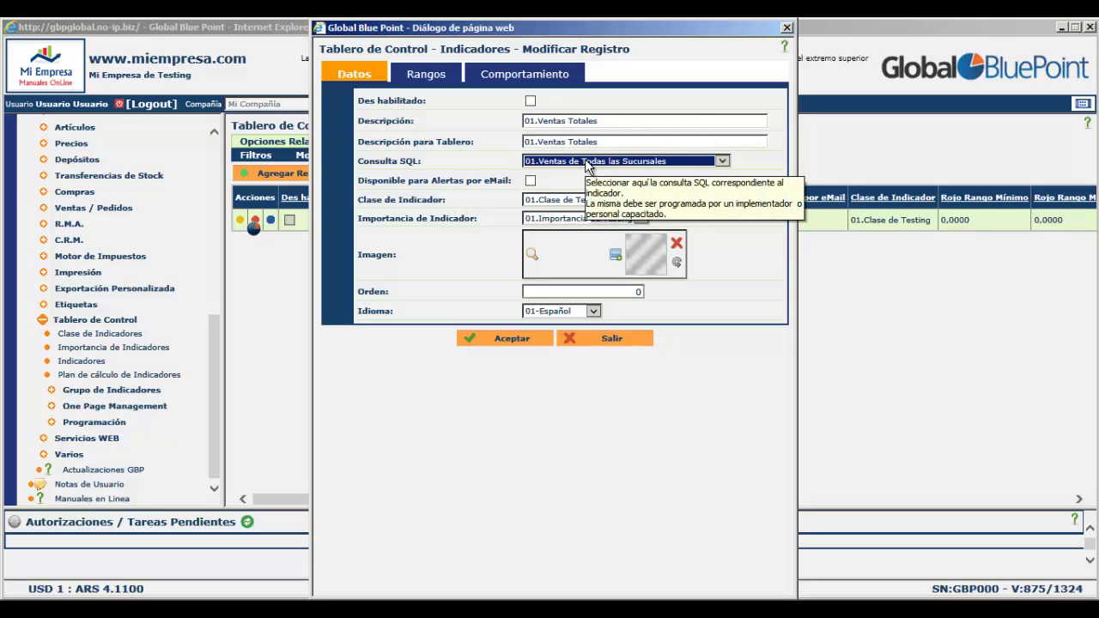
left_click(587, 163)
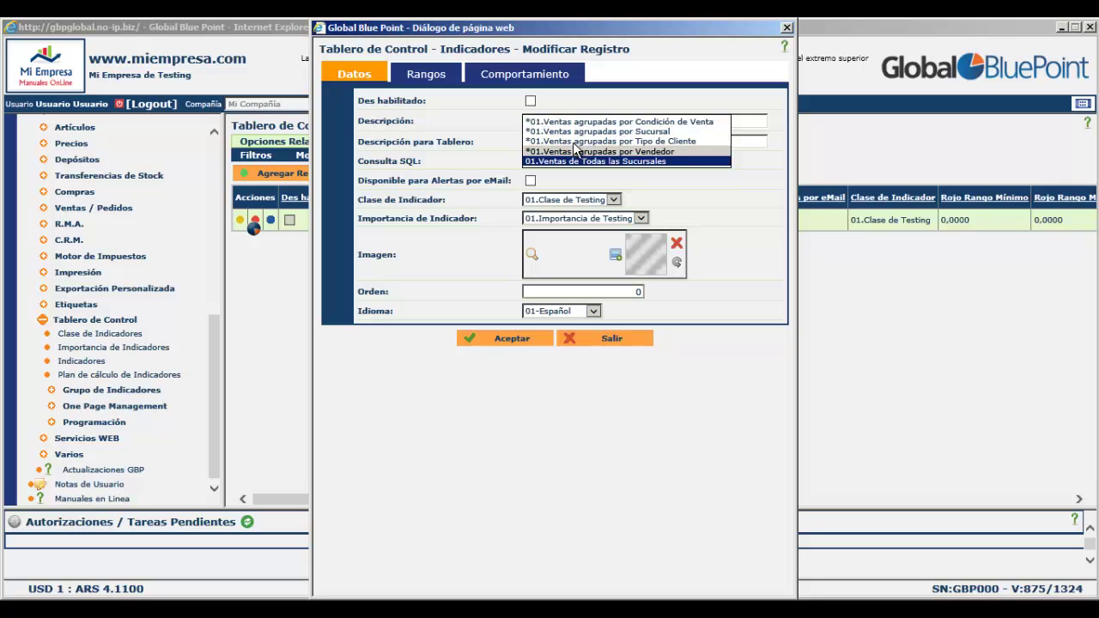
left_click(566, 161)
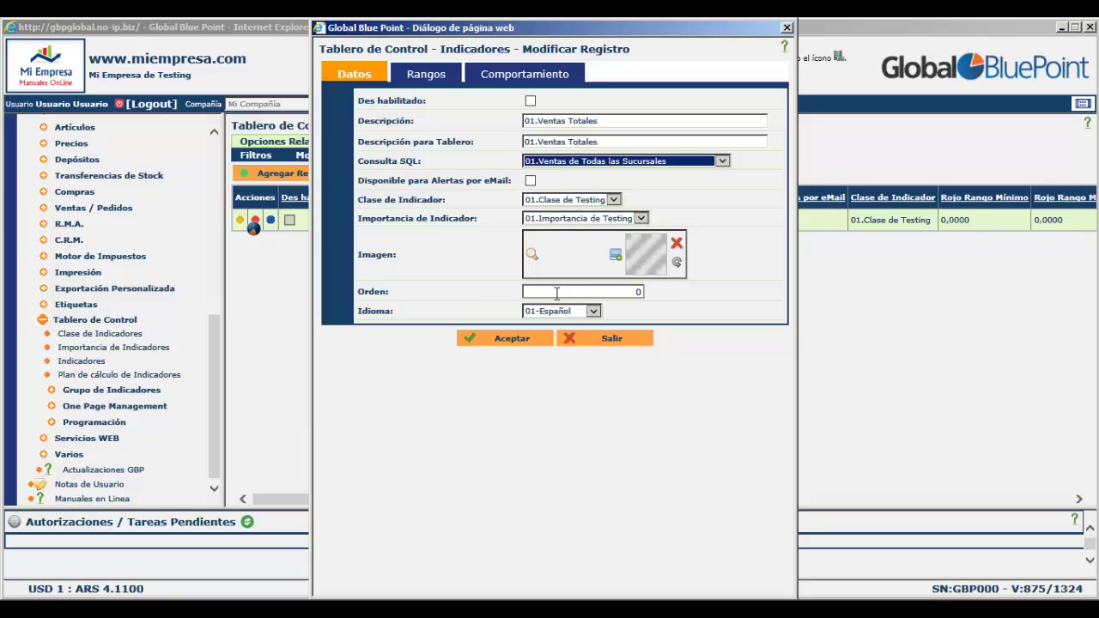
Review the indicator's Rangos and Comportamiento settings, then close the record without saving
left_click(443, 77)
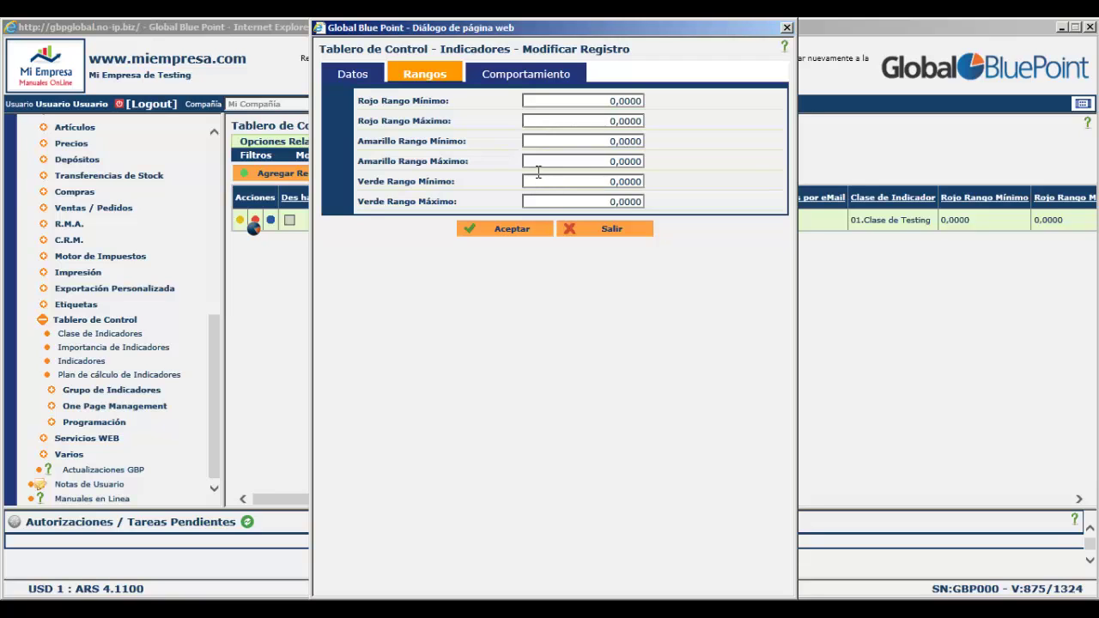
left_click(526, 75)
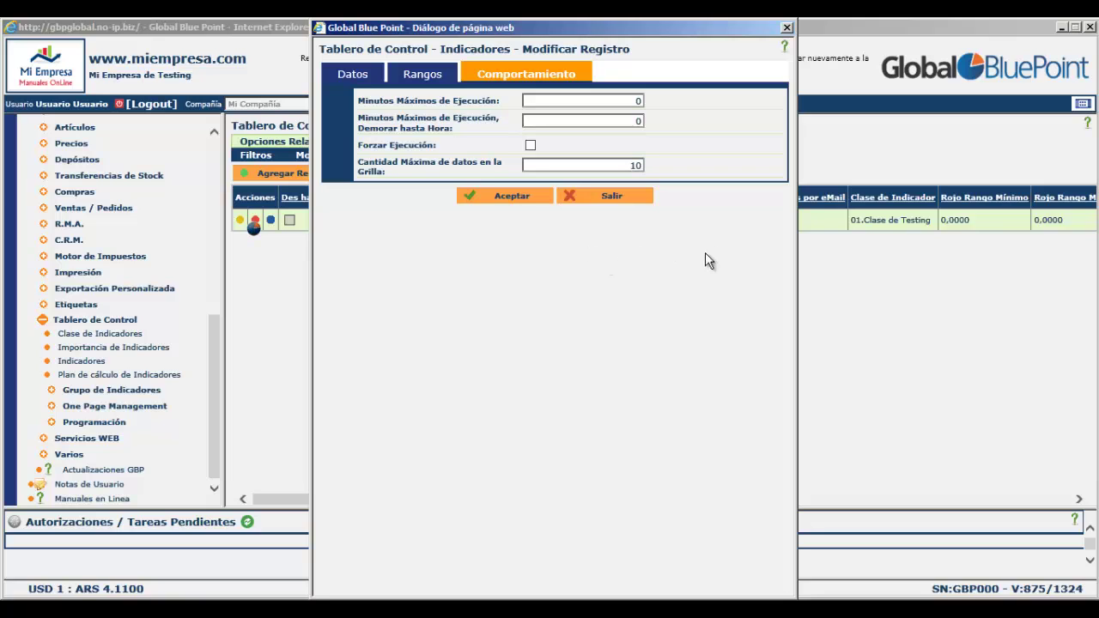
mouse_move(608, 165)
mouse_move(591, 101)
left_click(425, 75)
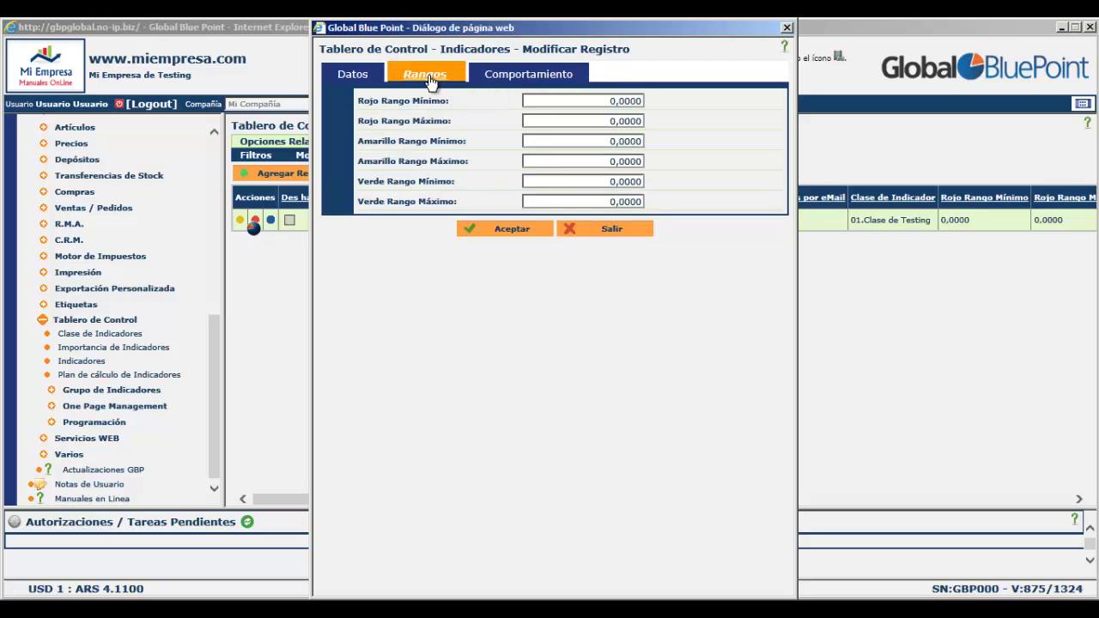
left_click(353, 74)
left_click(787, 28)
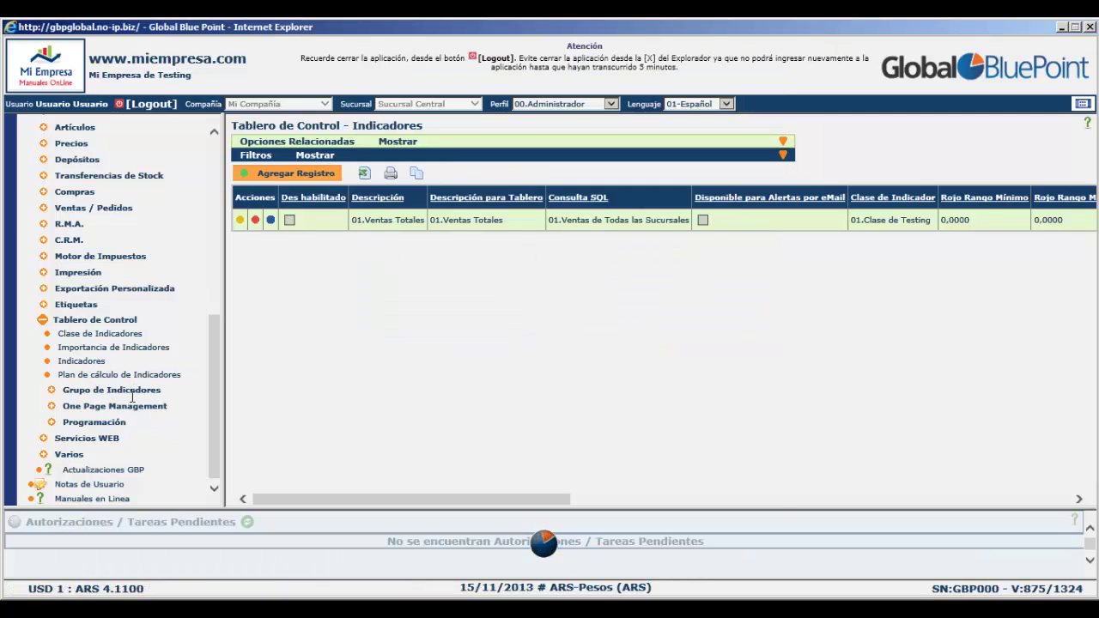
Open the 01.Ventas de Todas las Sucursales record for modification in the dashboard's SQL query maintenance
left_click(67, 422)
left_click(88, 437)
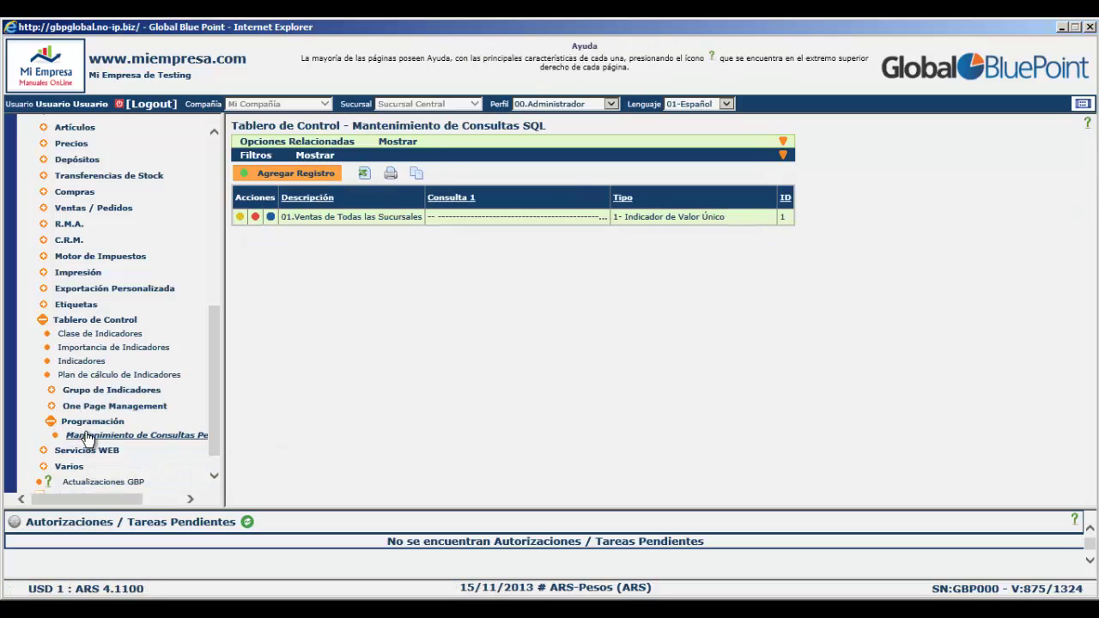
left_click(242, 220)
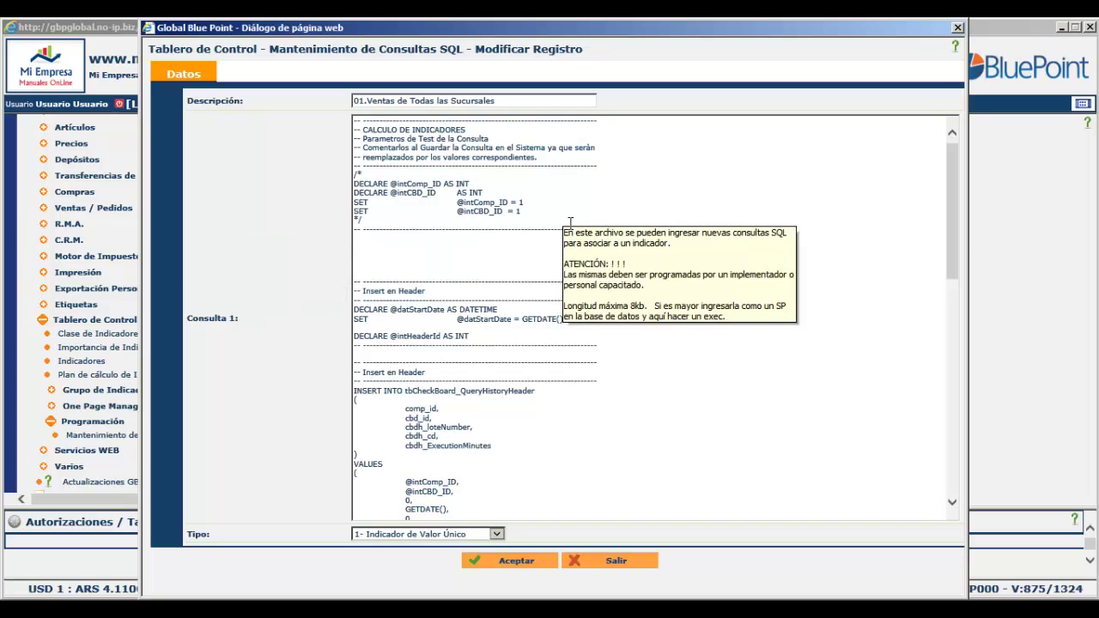
Examine the SQL code of Consulta 1, from the test parameters through the header and detail inserts to the final update
scroll(576, 232, "down", 10)
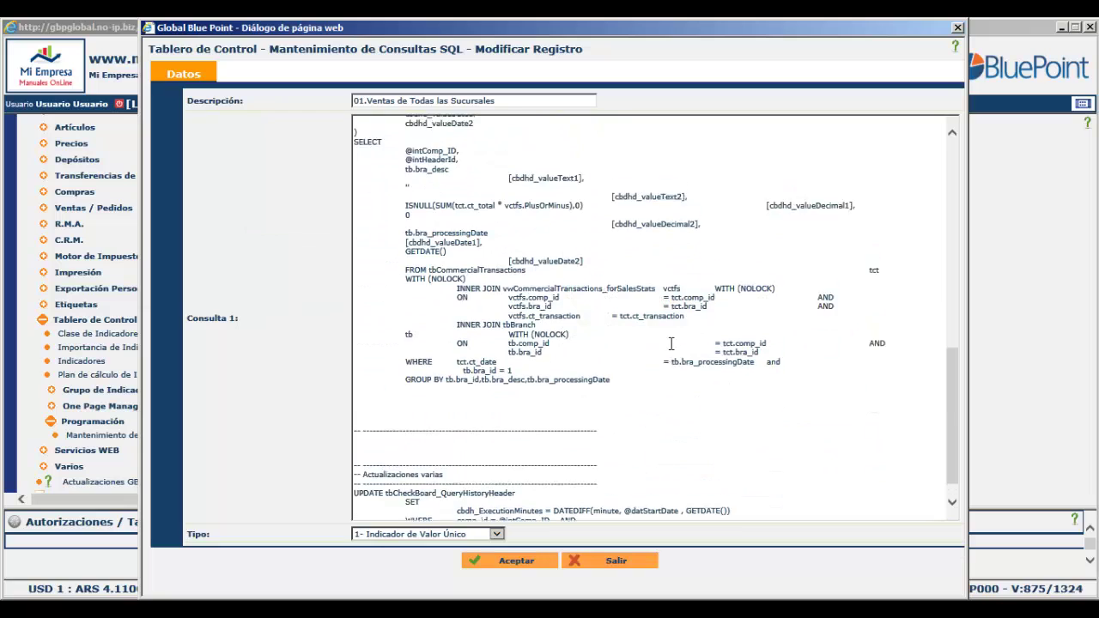
scroll(671, 343, "up", 10)
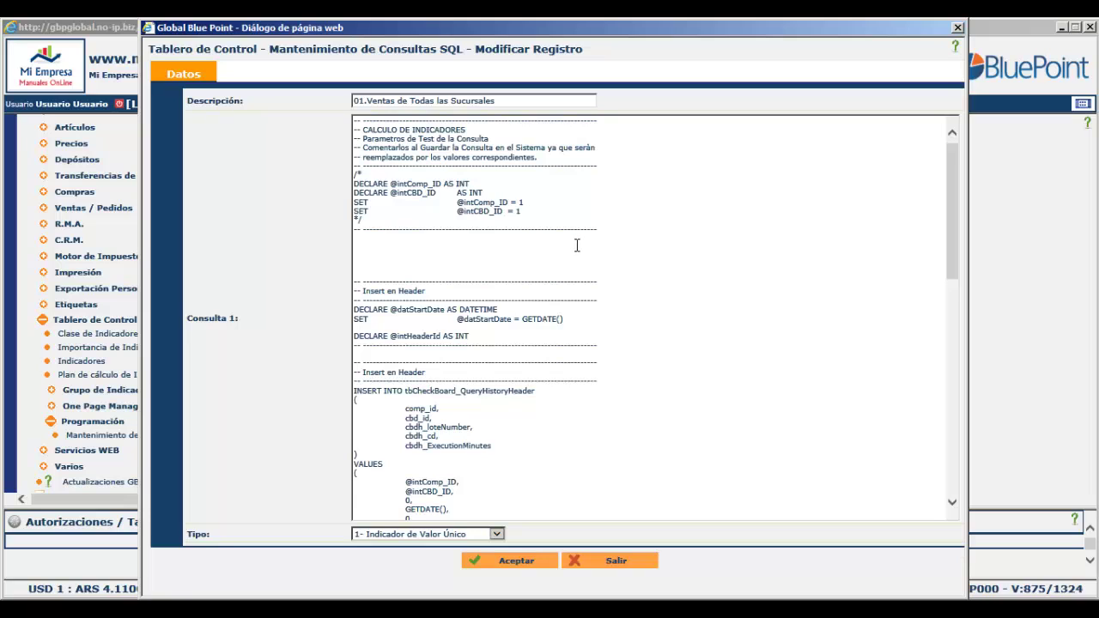
scroll(567, 246, "down", 3)
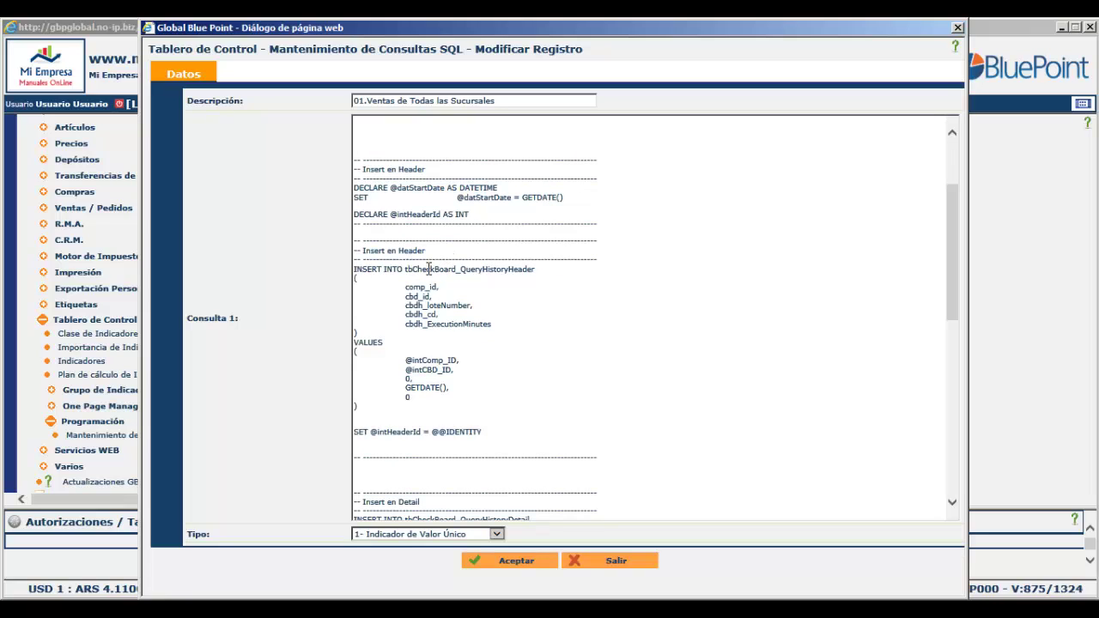
scroll(412, 270, "down", 2)
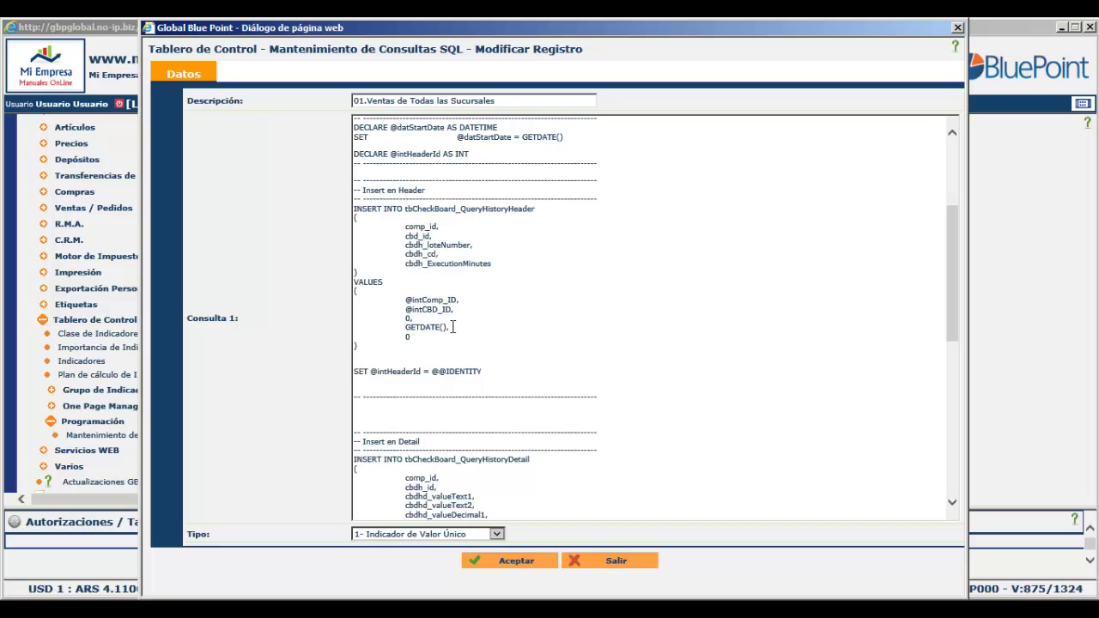
scroll(599, 322, "down", 5)
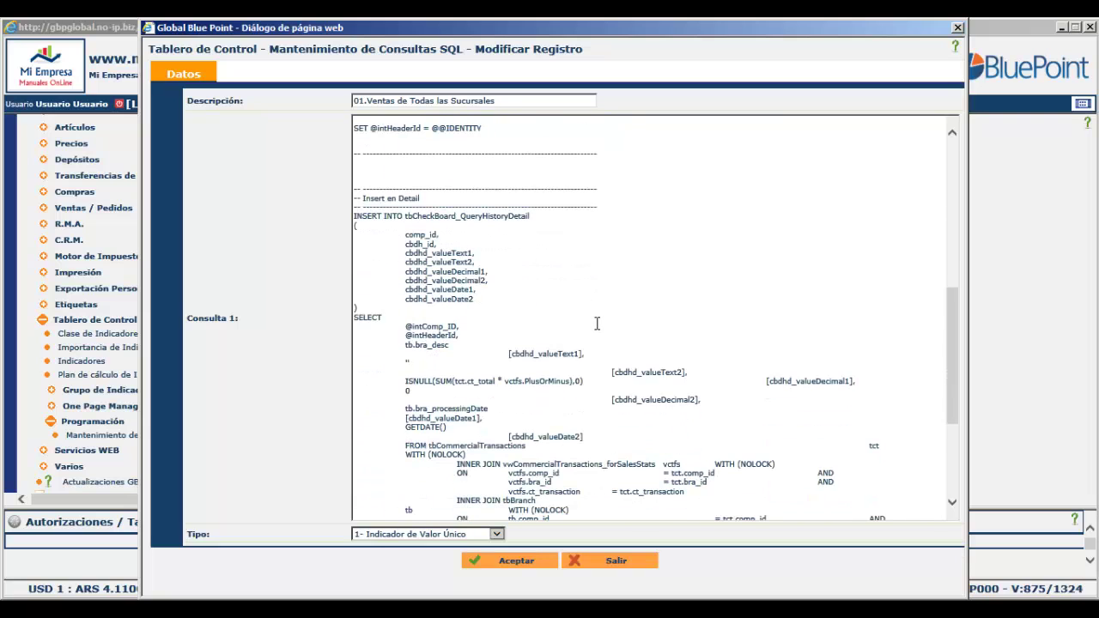
scroll(597, 323, "down", 1)
scroll(400, 266, "down", 4)
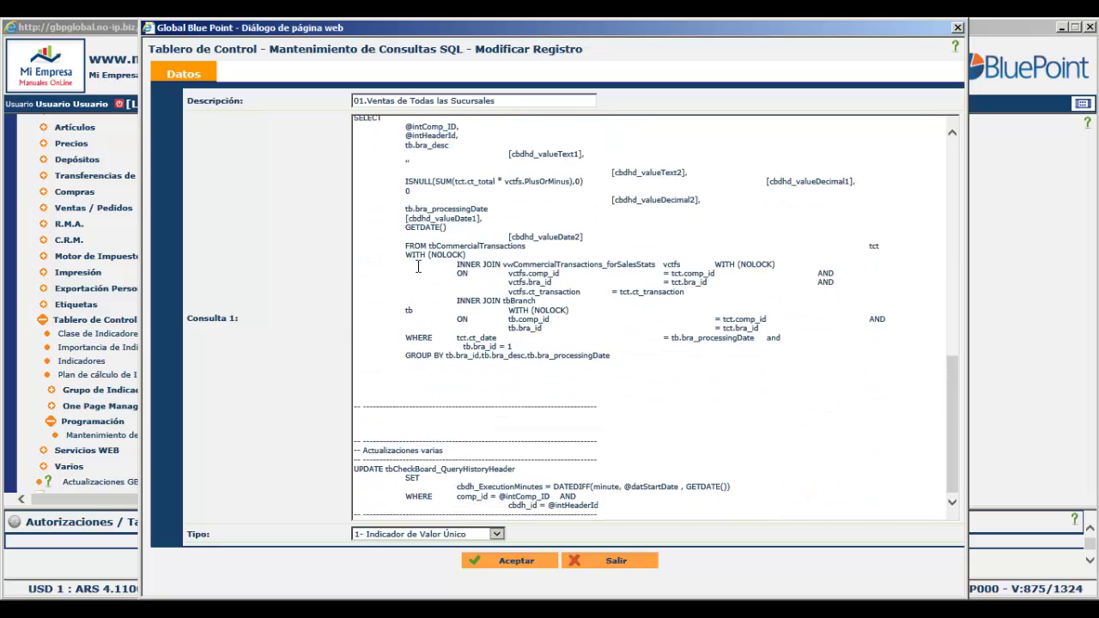
Examine the detail insert, its sales selection and the final header update in the SQL code of Consulta 1
scroll(499, 283, "up", 1)
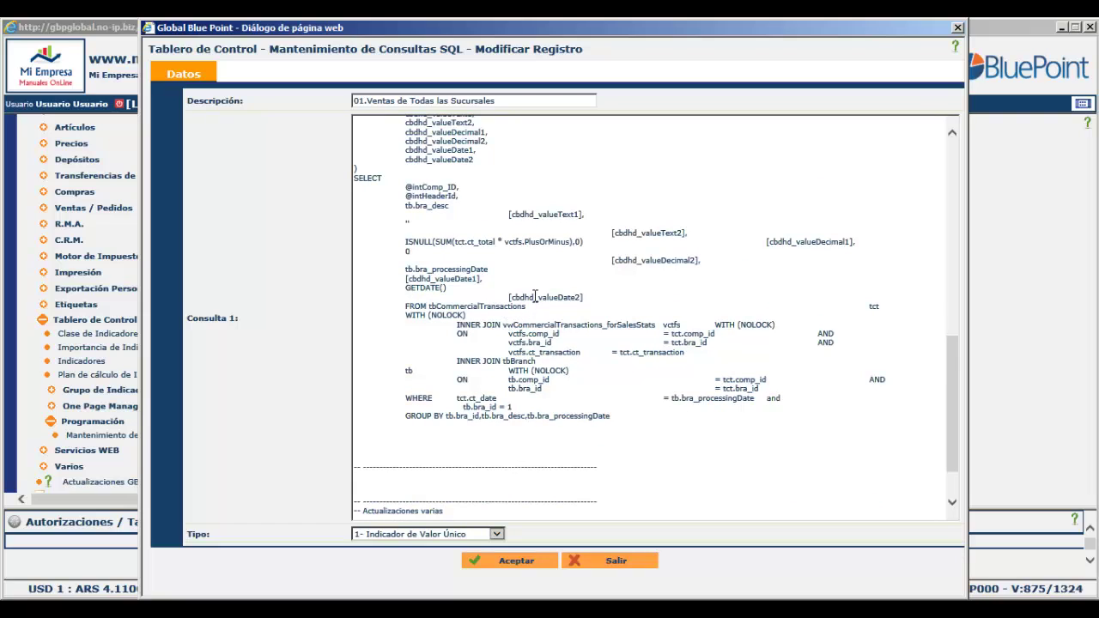
scroll(535, 296, "up", 2)
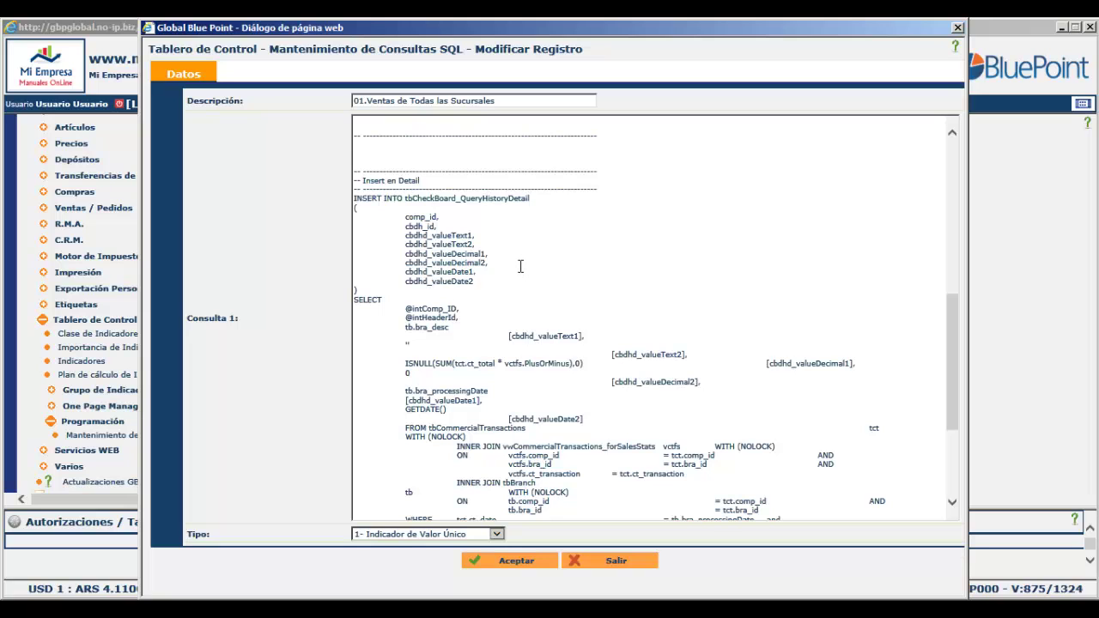
scroll(521, 267, "down", 5)
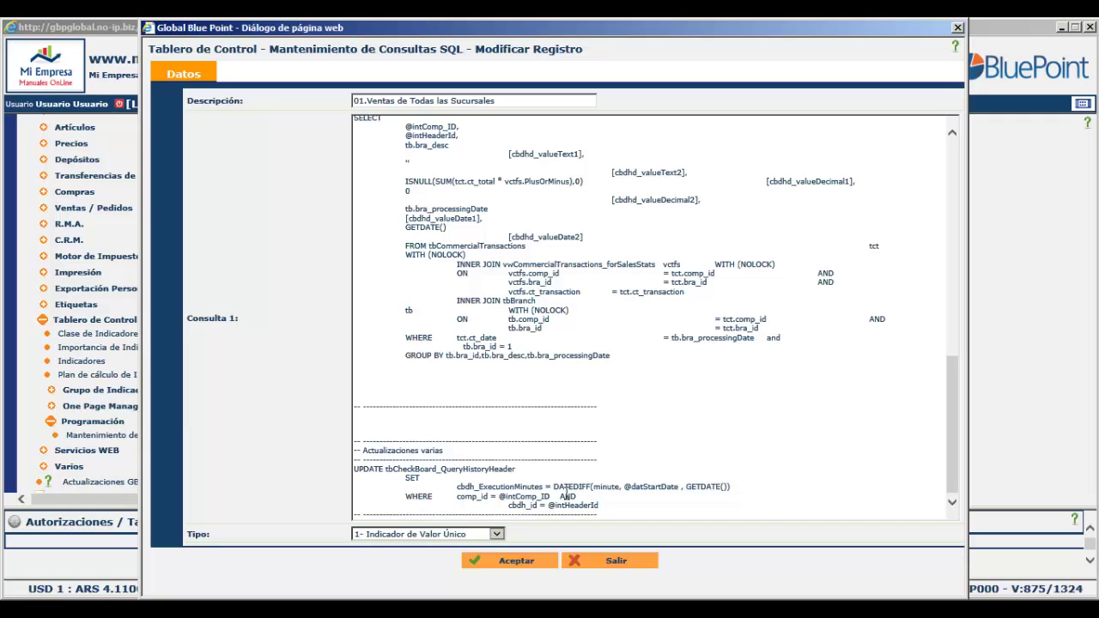
Review the commented test parameters and header insert at the start of Consulta 1, then close the query record without saving
scroll(655, 472, "up", 6)
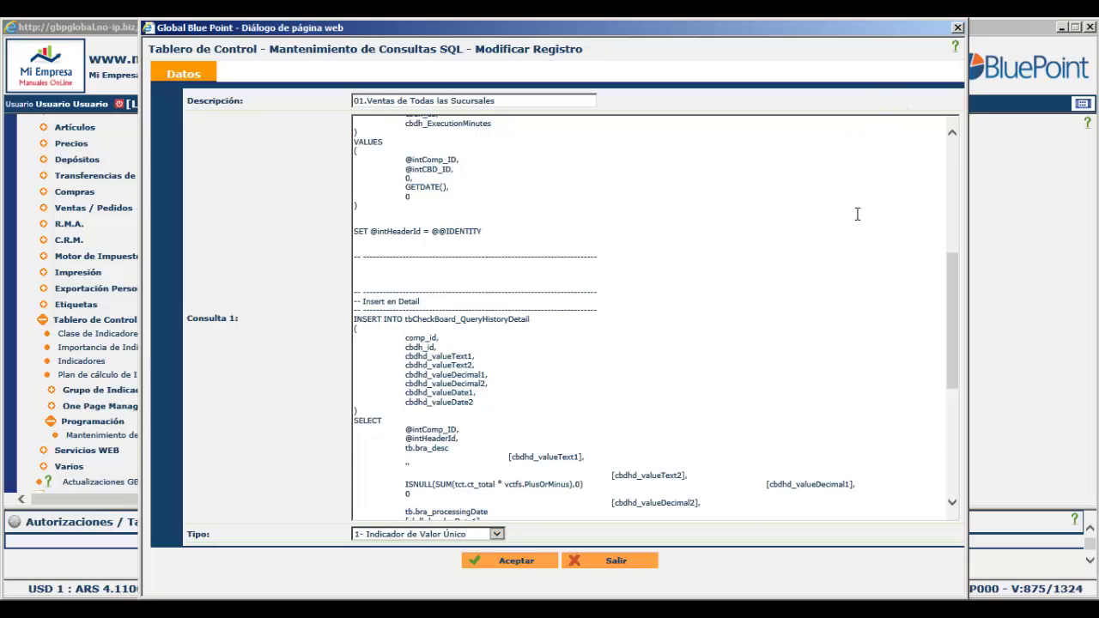
scroll(857, 214, "up", 5)
scroll(857, 214, "up", 3)
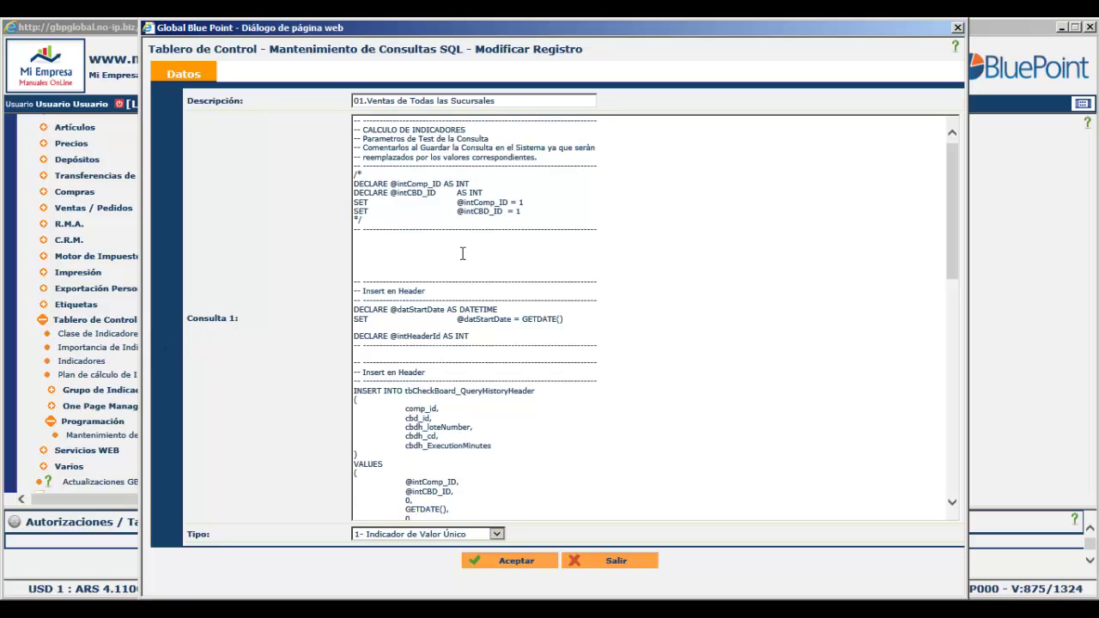
mouse_move(487, 243)
mouse_move(485, 197)
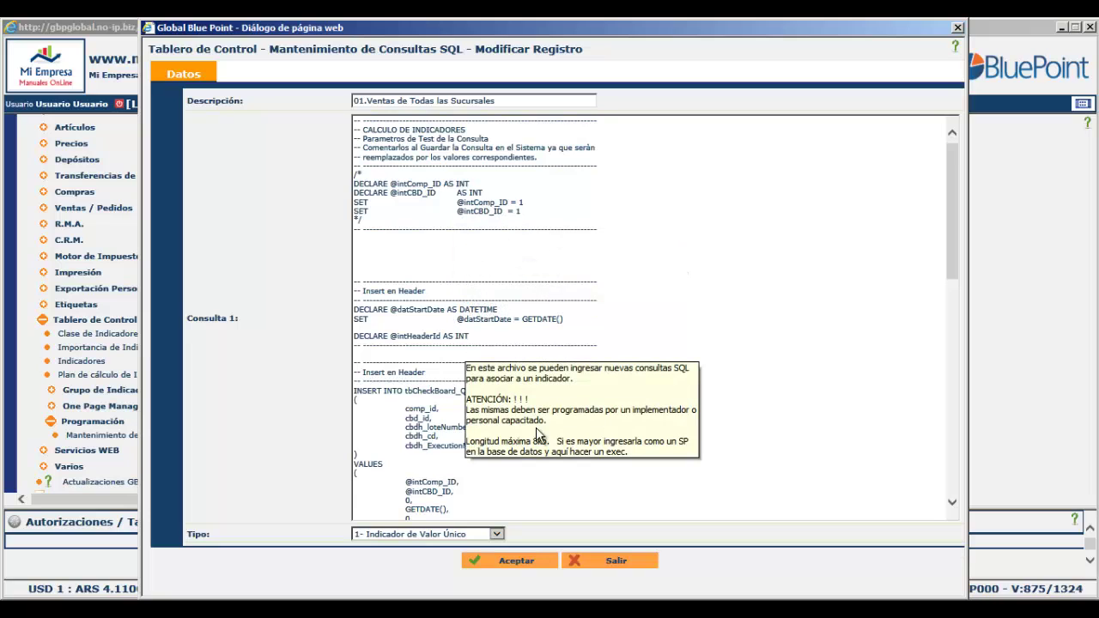
scroll(466, 429, "down", 6)
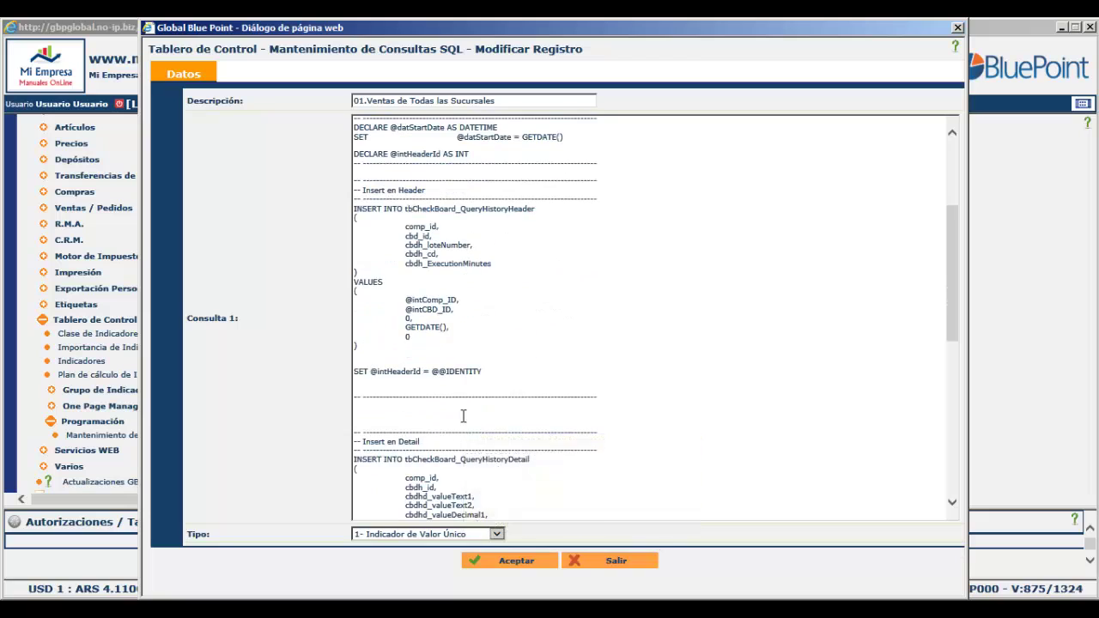
scroll(464, 408, "up", 7)
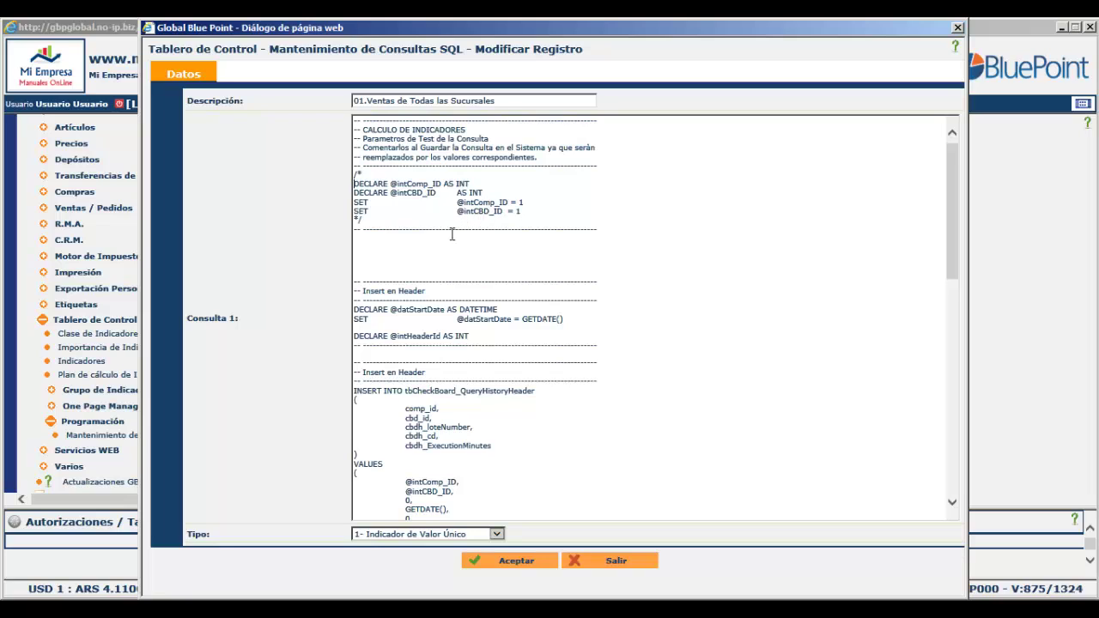
scroll(572, 206, "down", 3)
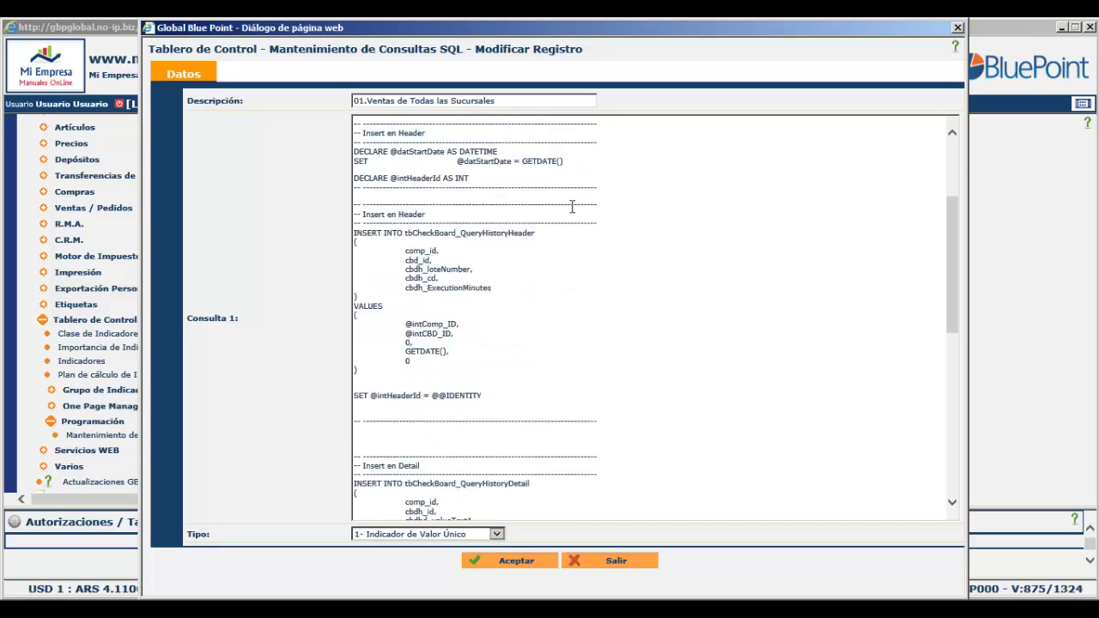
scroll(572, 206, "up", 3)
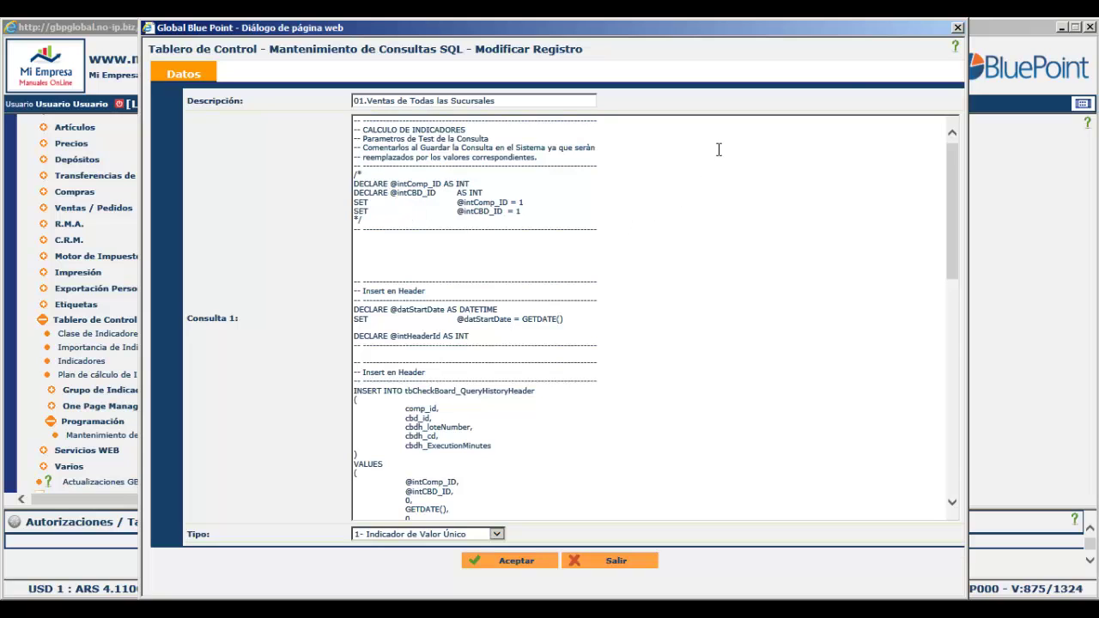
left_click(957, 28)
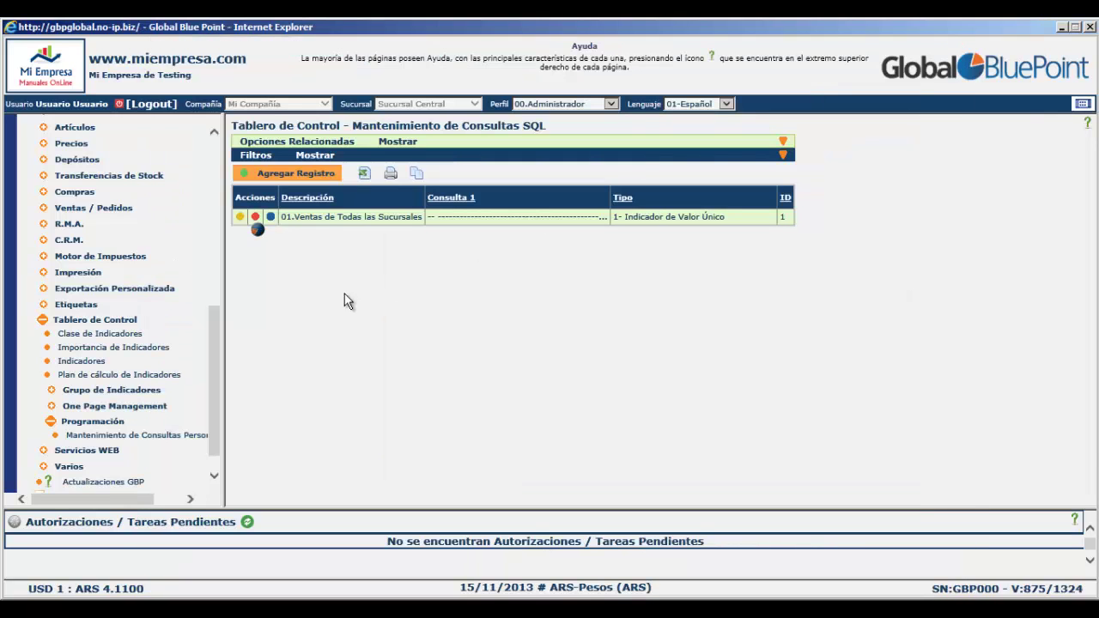
Consult the online manual 2108-Tablero de Control, Consultas SQL para Indicadores for the replacement labels and sample query, then close it
scroll(213, 395, "down", 1)
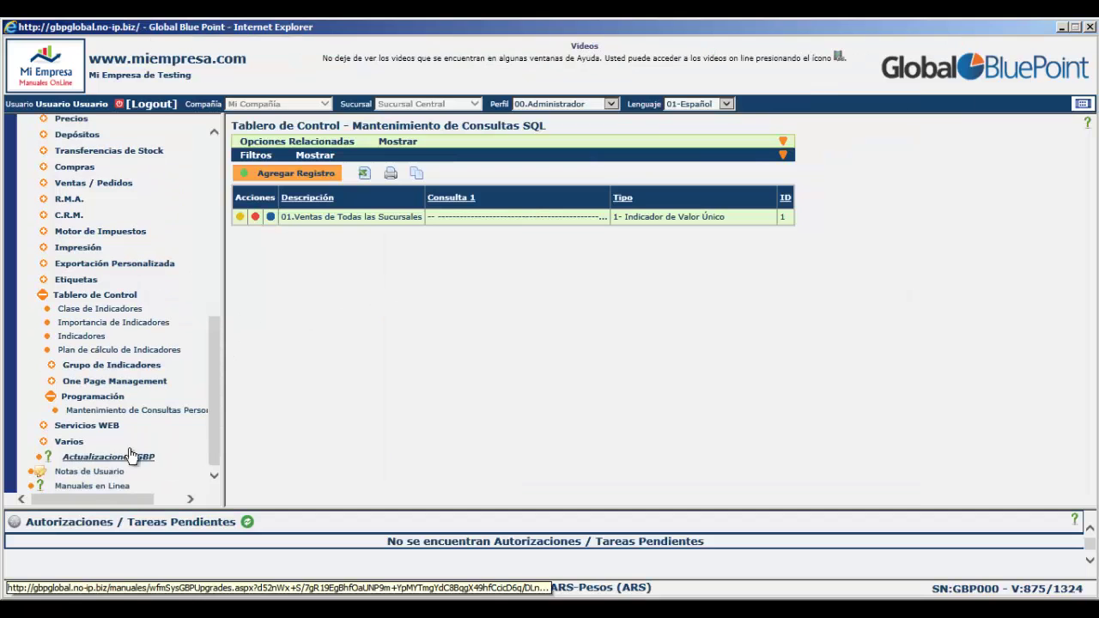
left_click(92, 486)
scroll(516, 301, "down", 2)
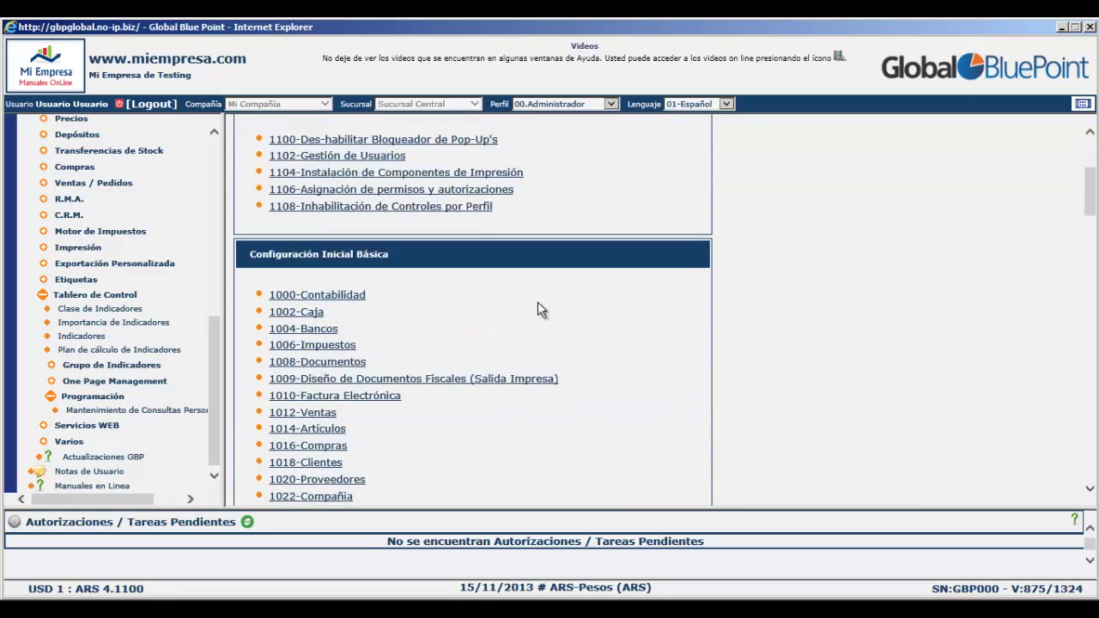
scroll(538, 302, "down", 20)
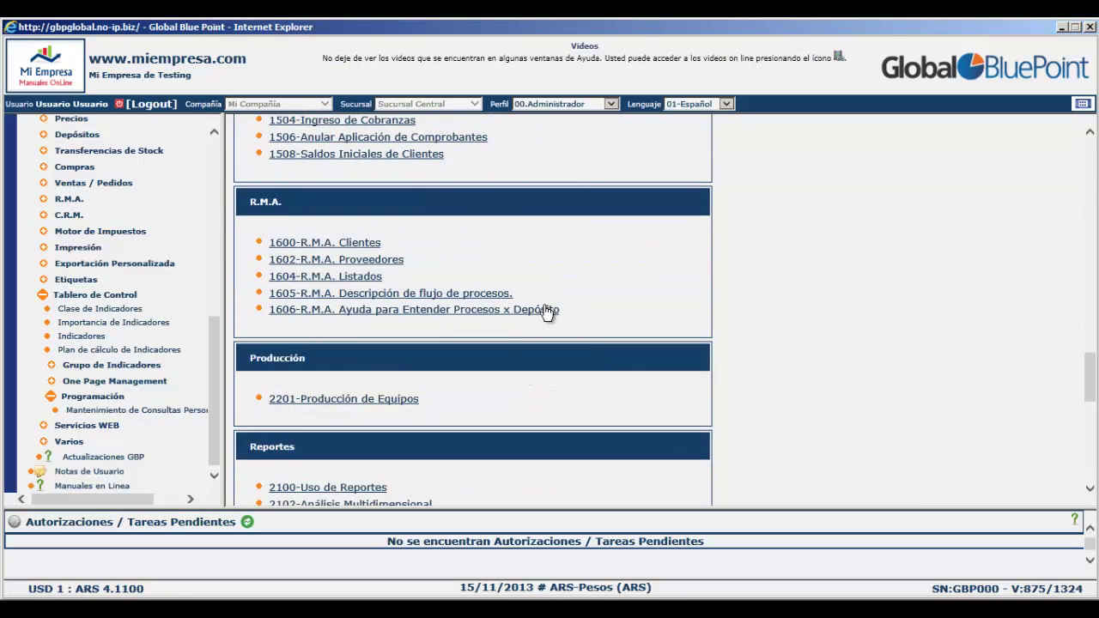
scroll(546, 313, "down", 5)
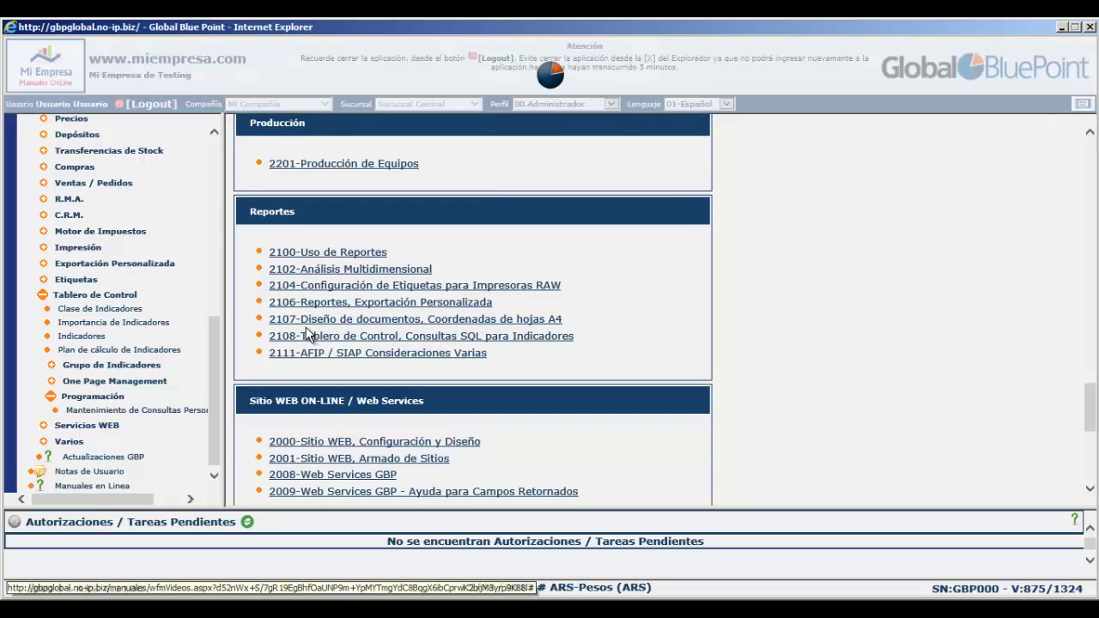
left_click(416, 339)
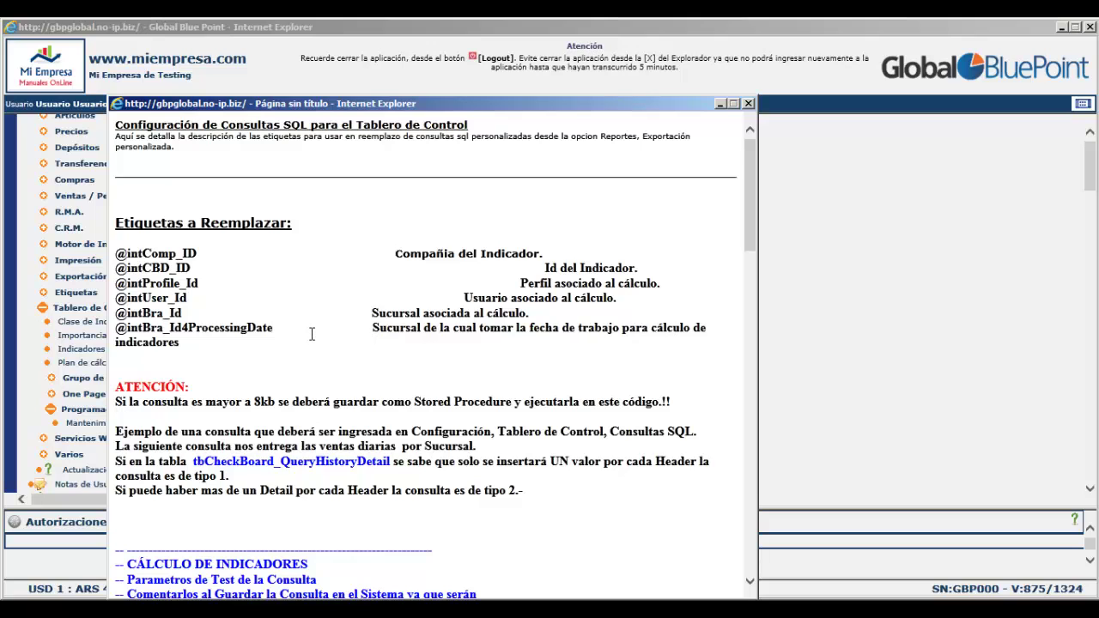
scroll(312, 334, "down", 3)
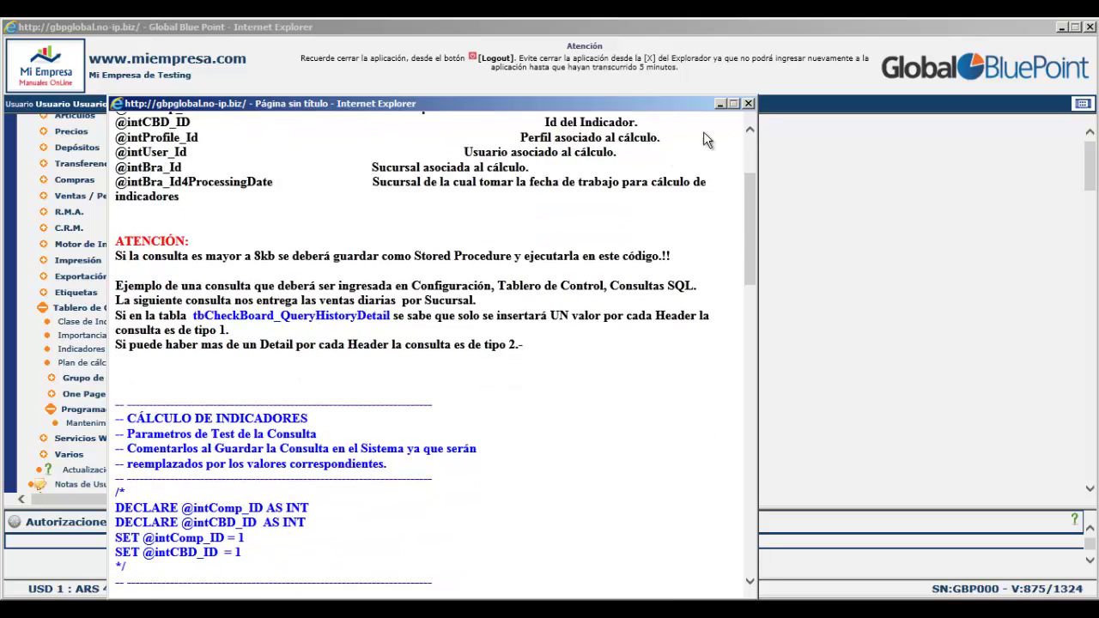
left_click(748, 103)
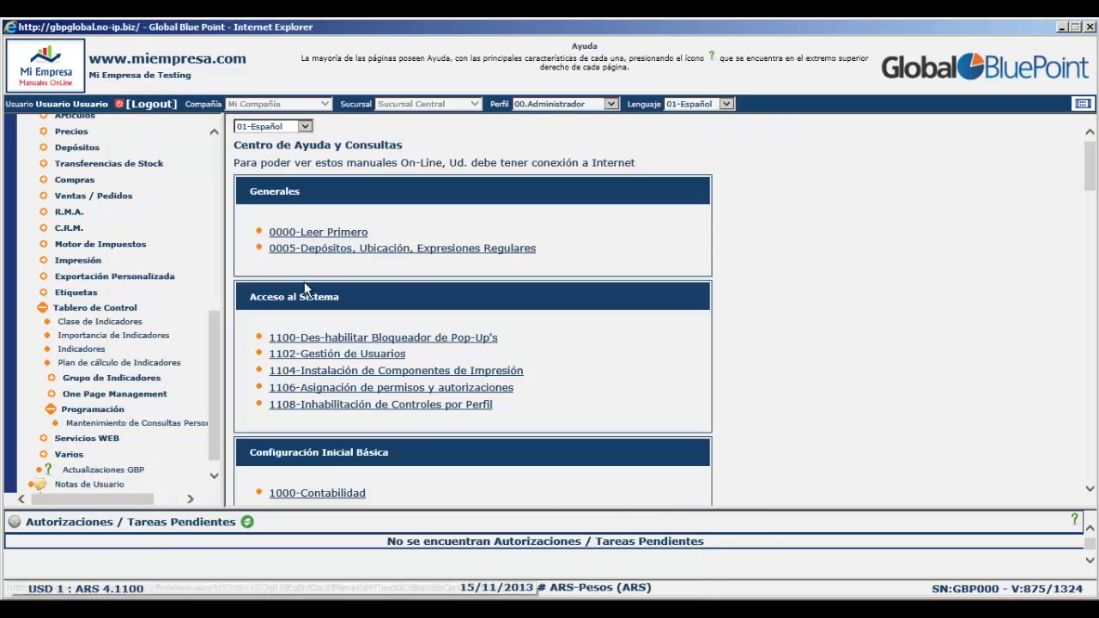
Open the Grupo de Indicadores list and review the general data of the 01.Grupo Testing record, accepting it
left_click(50, 409)
left_click(51, 391)
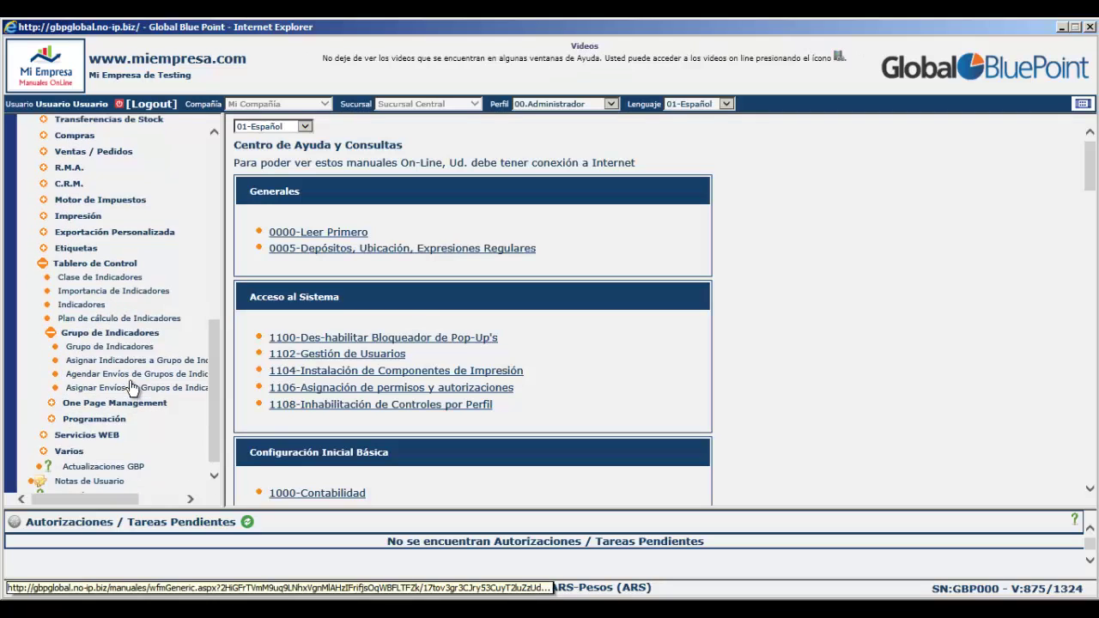
left_click(125, 347)
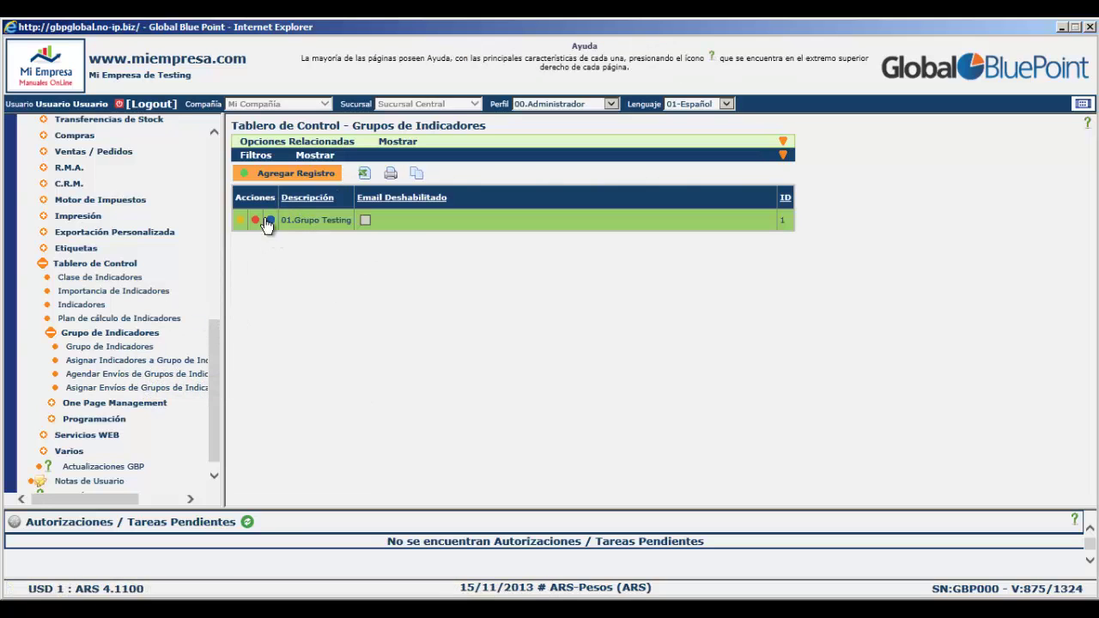
left_click(348, 221)
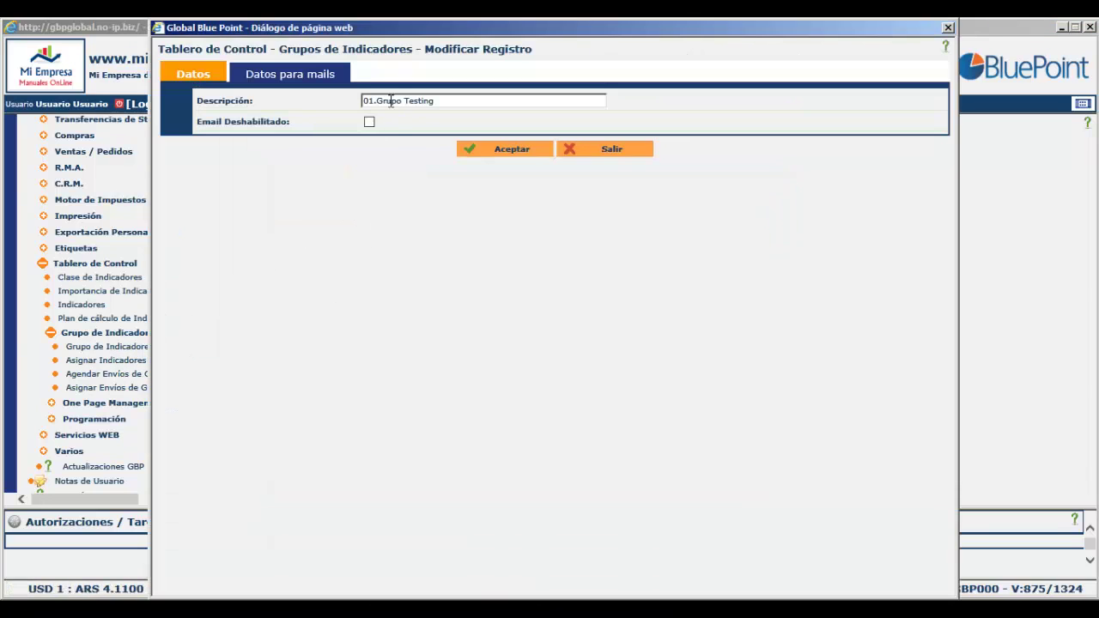
left_click(530, 155)
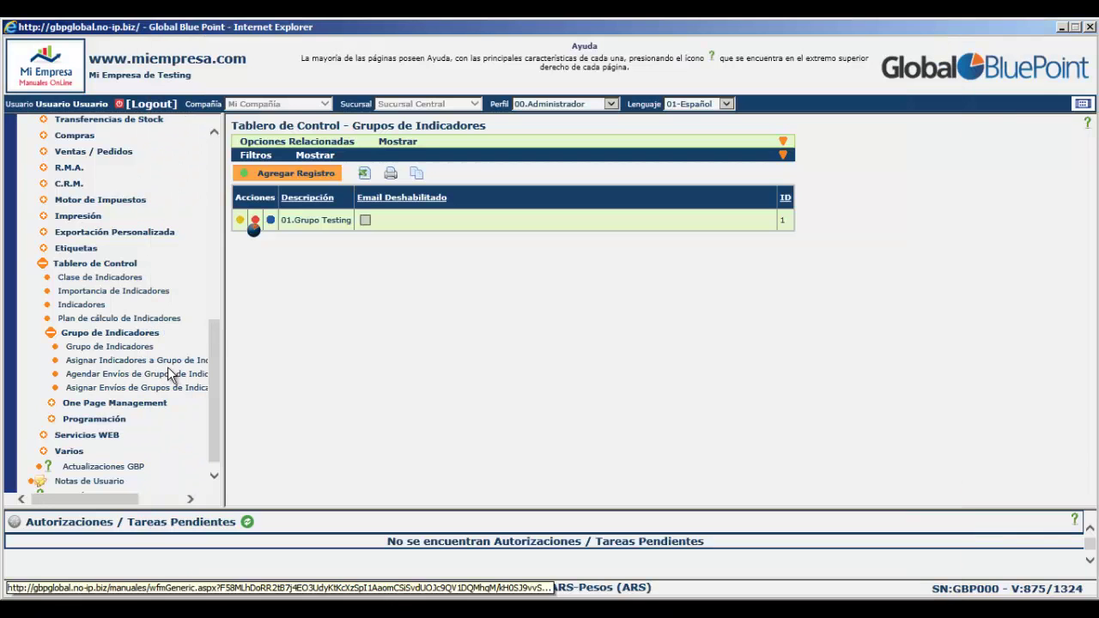
Reopen the 01.Grupo Testing record to review its Cabecera and Pie de Mail fields, then accept it
left_click(247, 220)
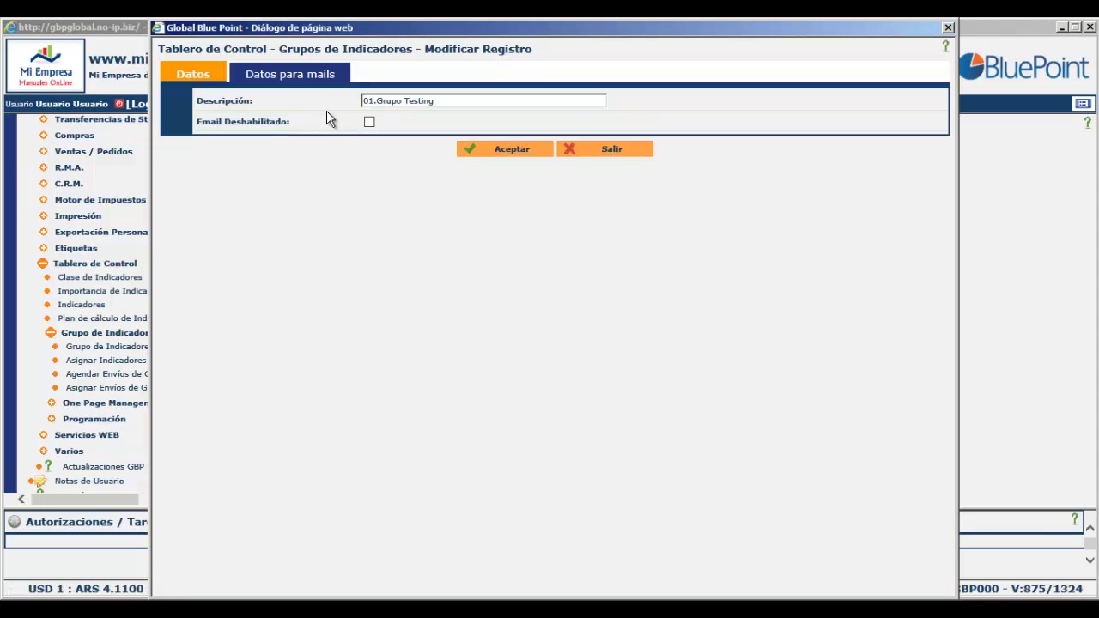
left_click(313, 76)
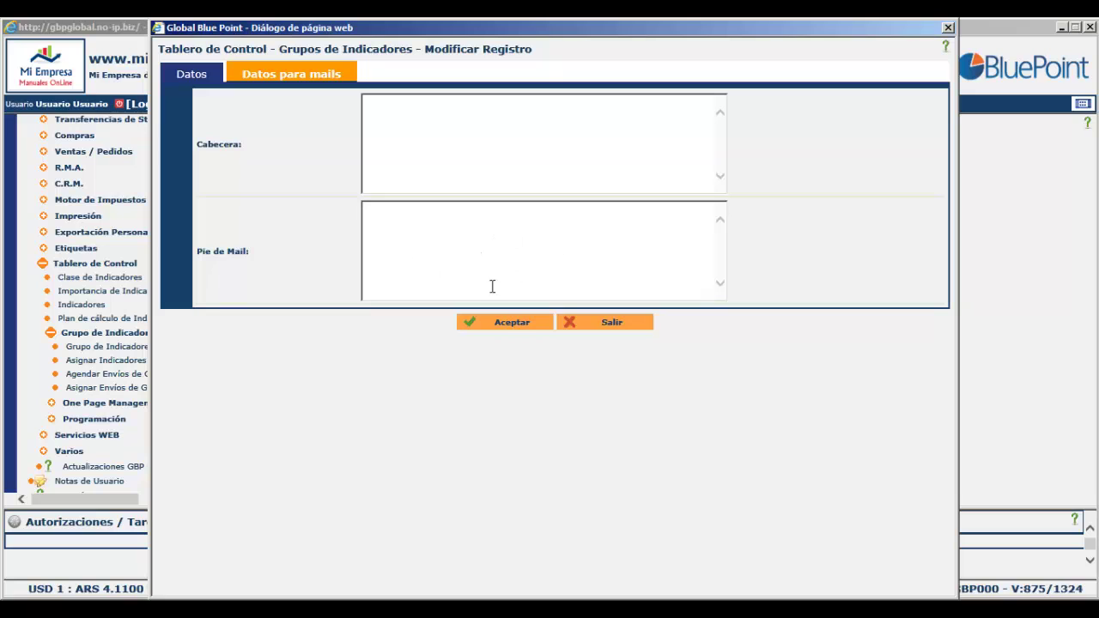
left_click(506, 324)
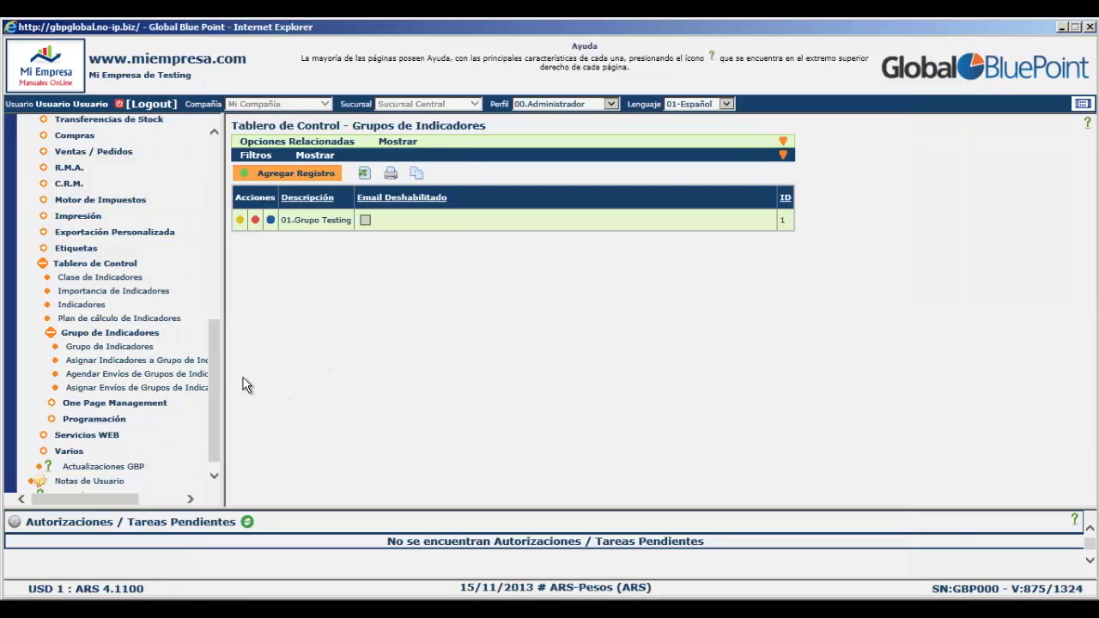
Review the assignment of 01.Ventas Totales to 01.Grupo Testing under Asignar Indicadores a Grupo de Indicadores, then close it without saving
left_click(169, 361)
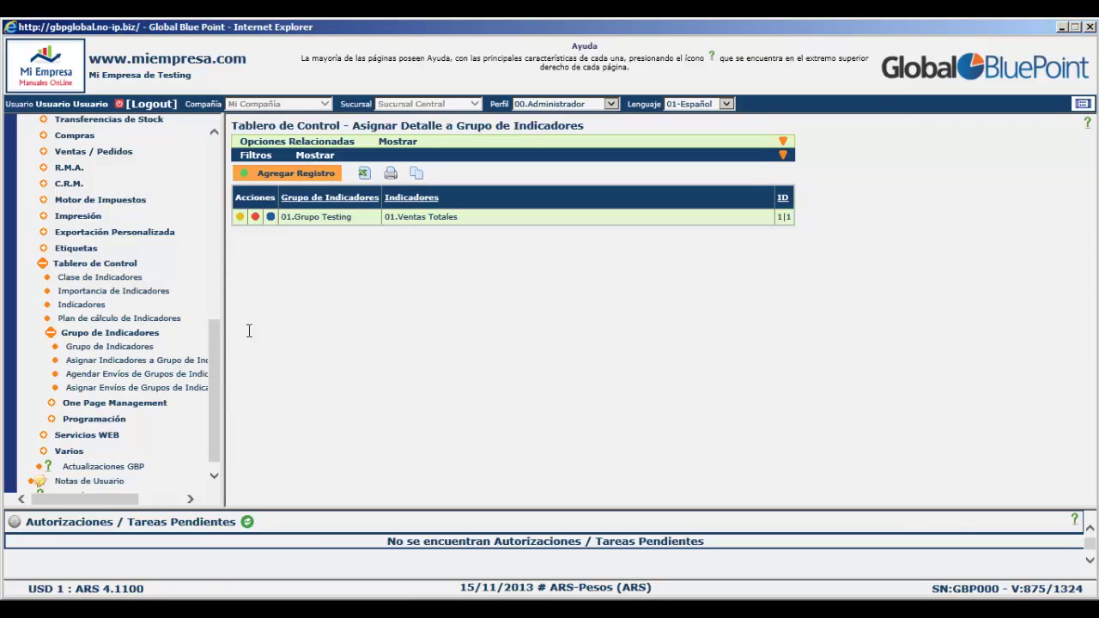
left_click(239, 219)
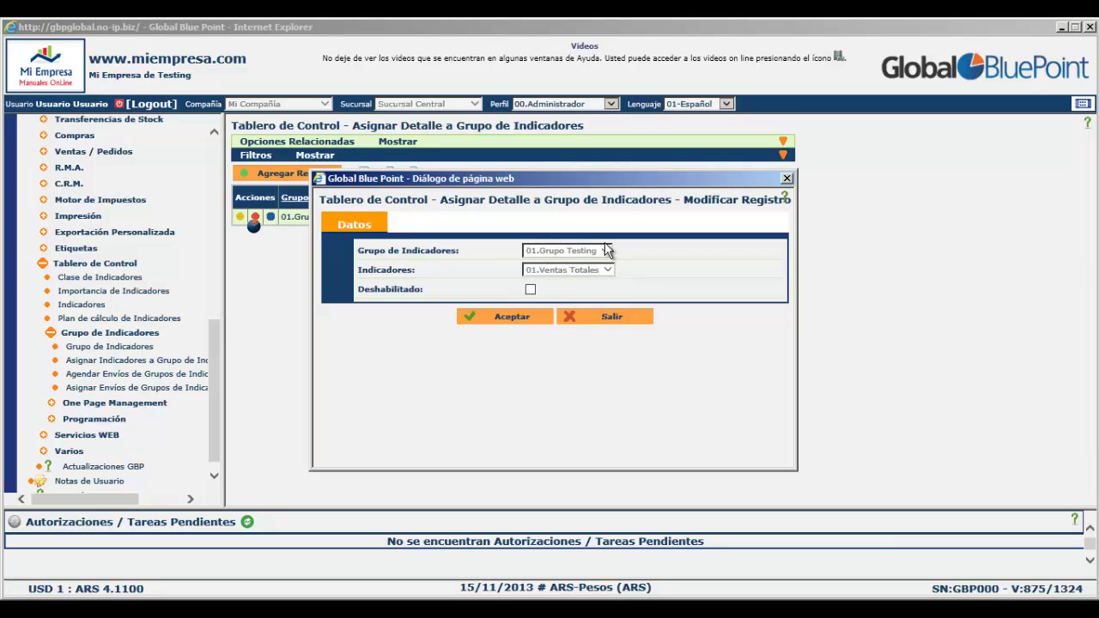
left_click(786, 179)
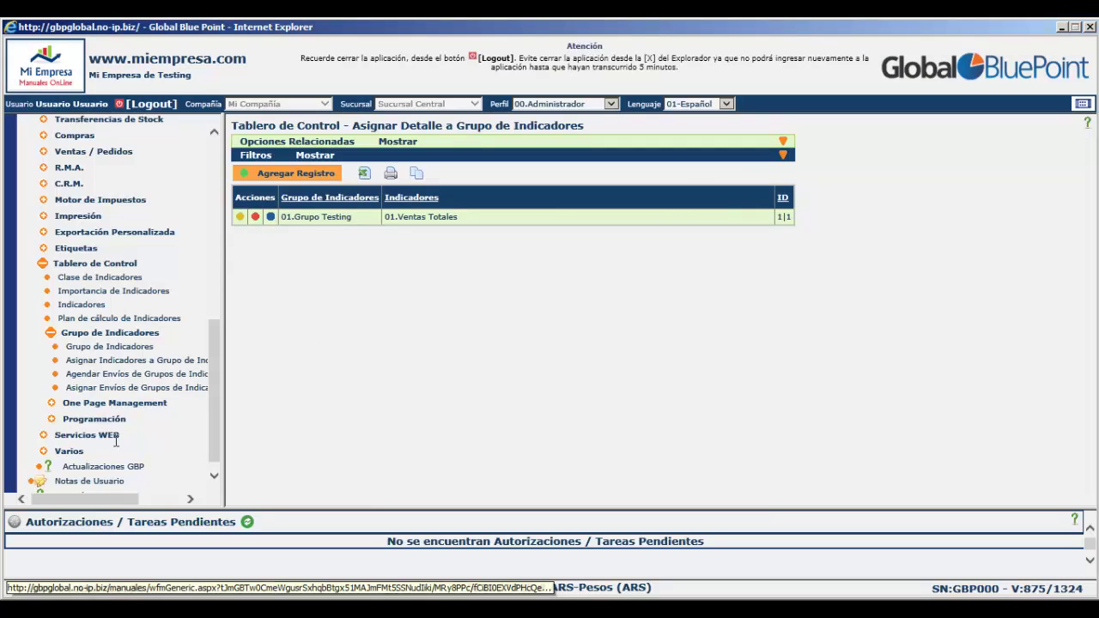
Start a new record in Agendar Envíos de Grupos de Indicadores
left_click_drag(108, 495, 130, 495)
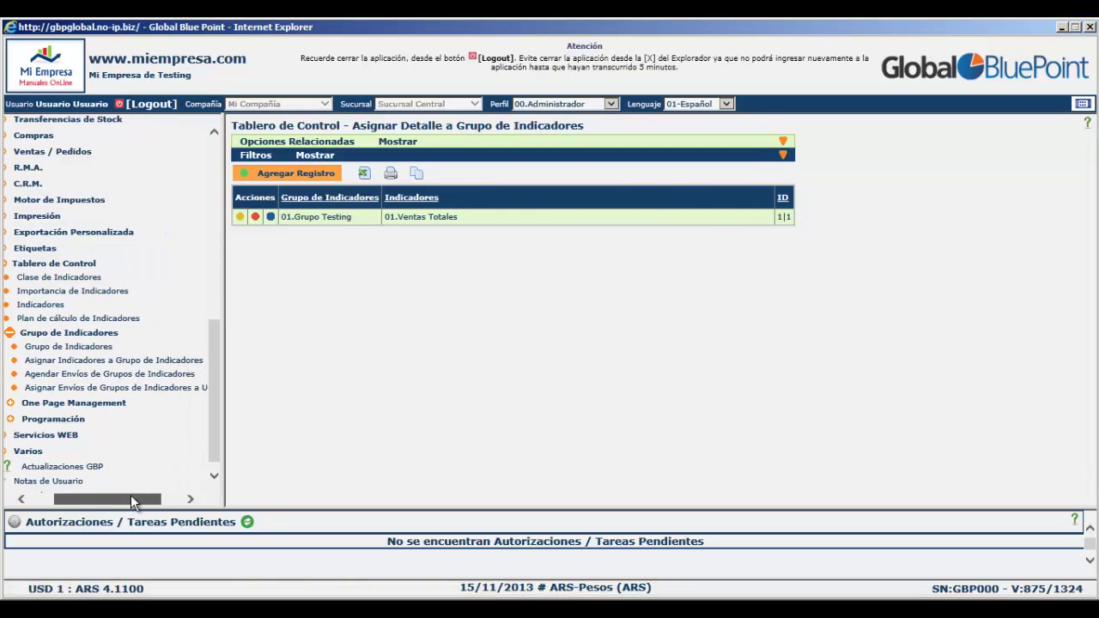
left_click(124, 376)
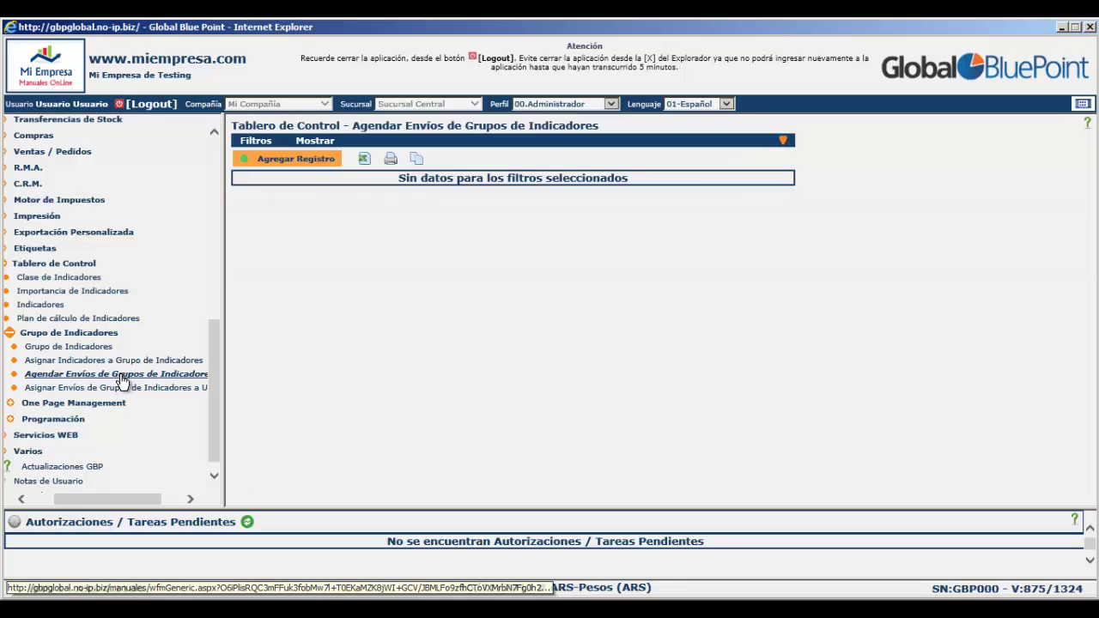
left_click(289, 157)
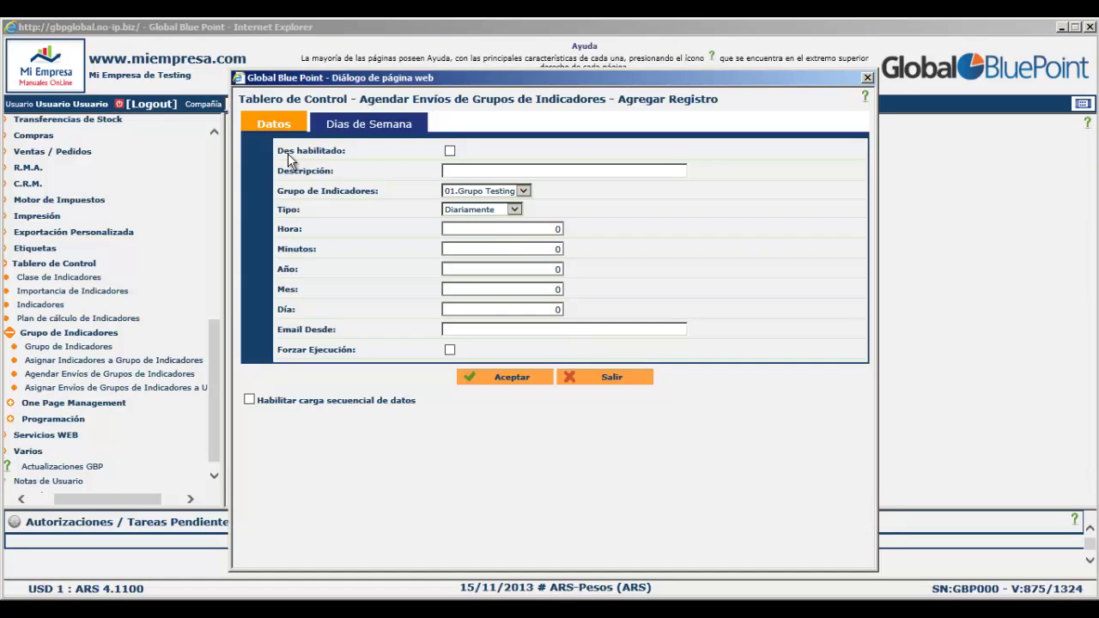
Review the Grupo de Indicadores choices, the Tipo frequency options and the Hora field of the new delivery record
left_click(464, 171)
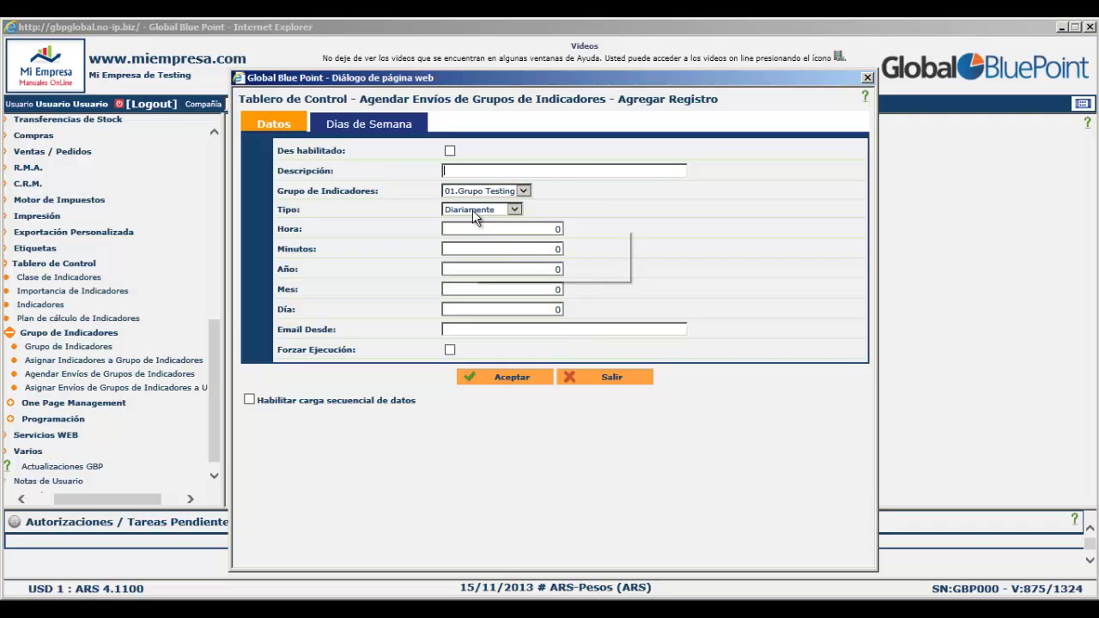
mouse_move(472, 209)
left_click(515, 210)
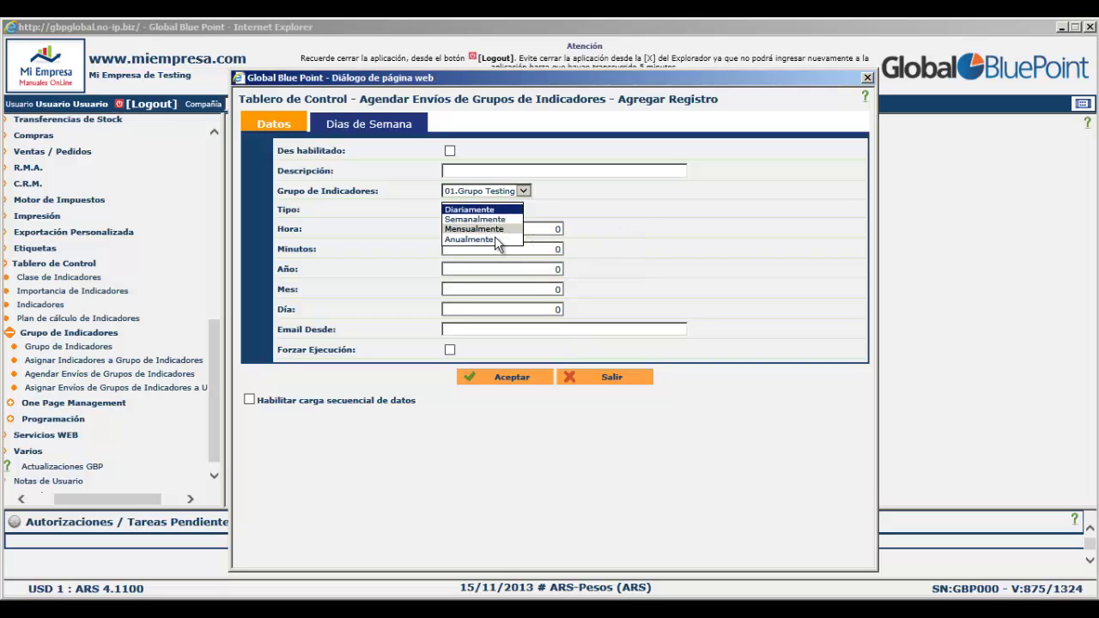
left_click(504, 194)
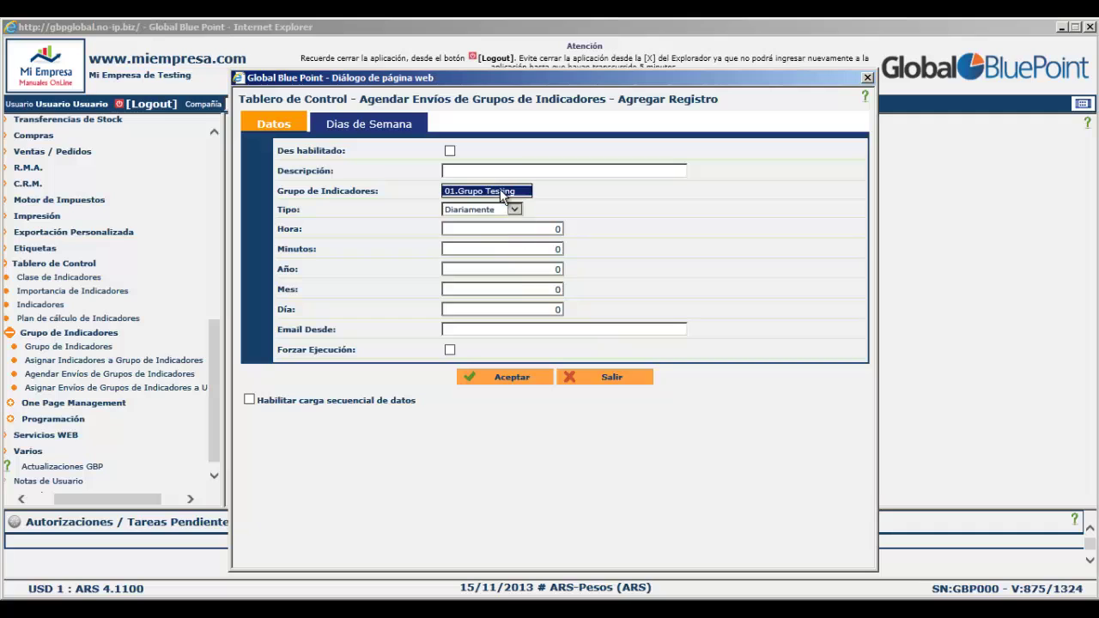
left_click(535, 226)
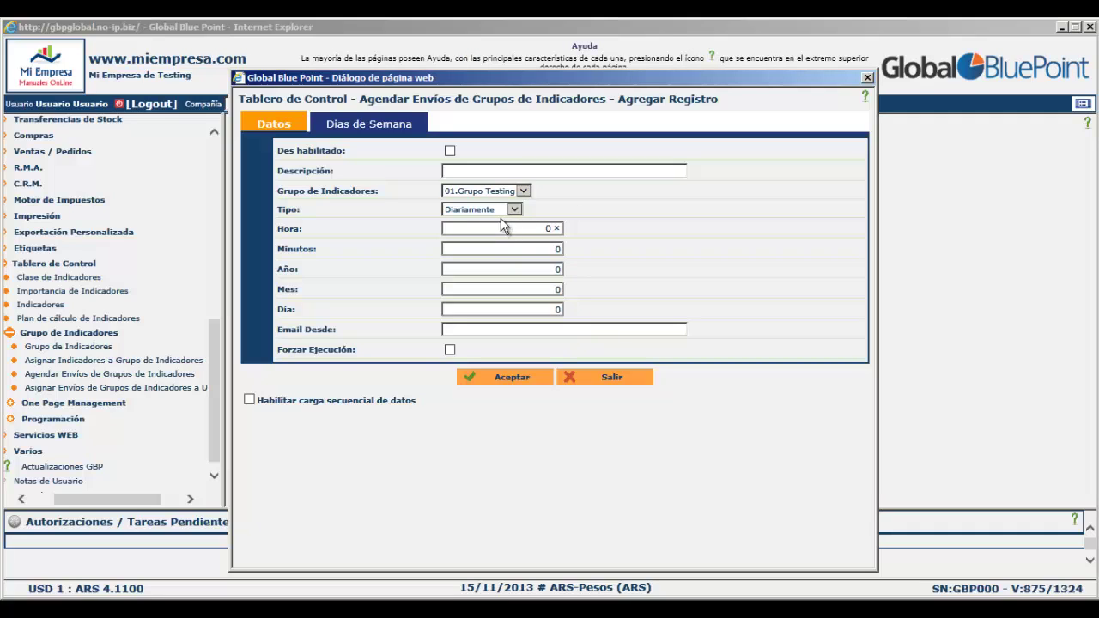
mouse_move(493, 214)
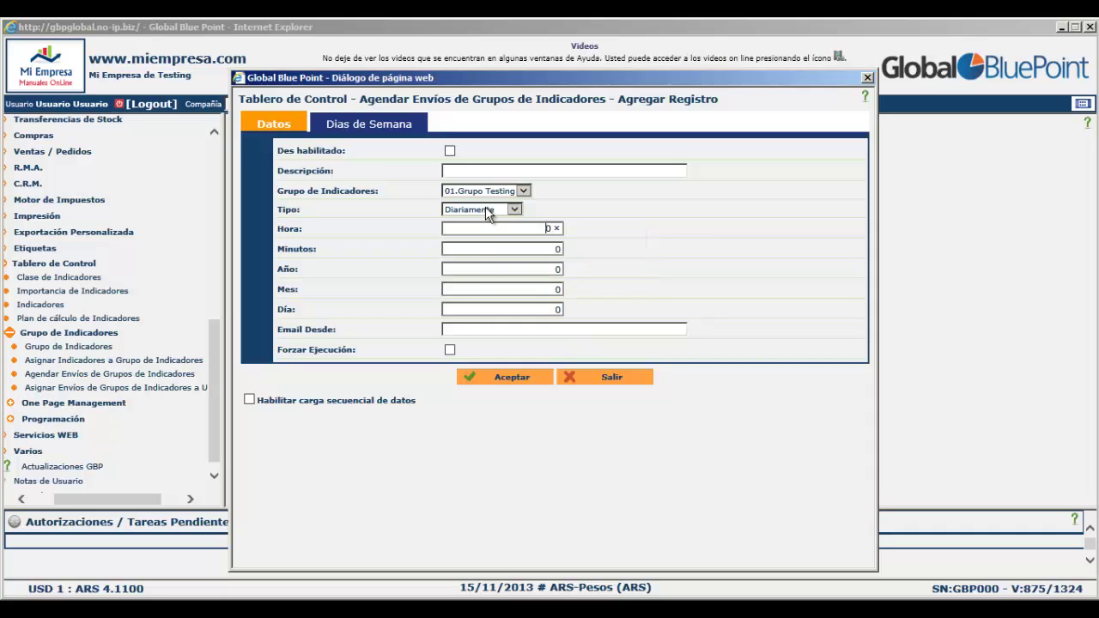
left_click(485, 228)
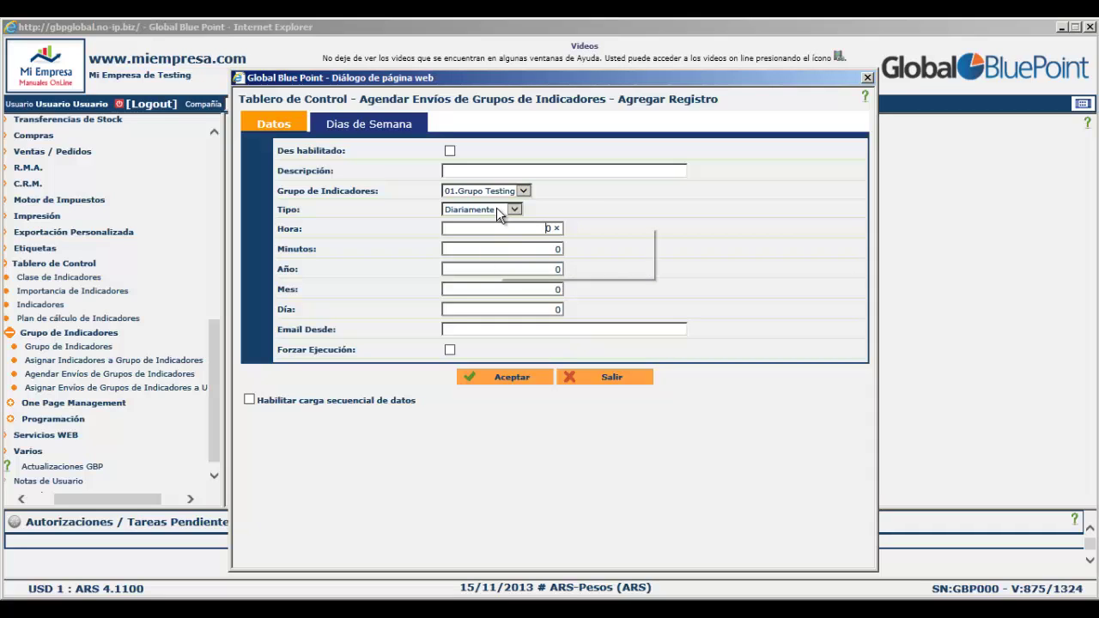
mouse_move(498, 214)
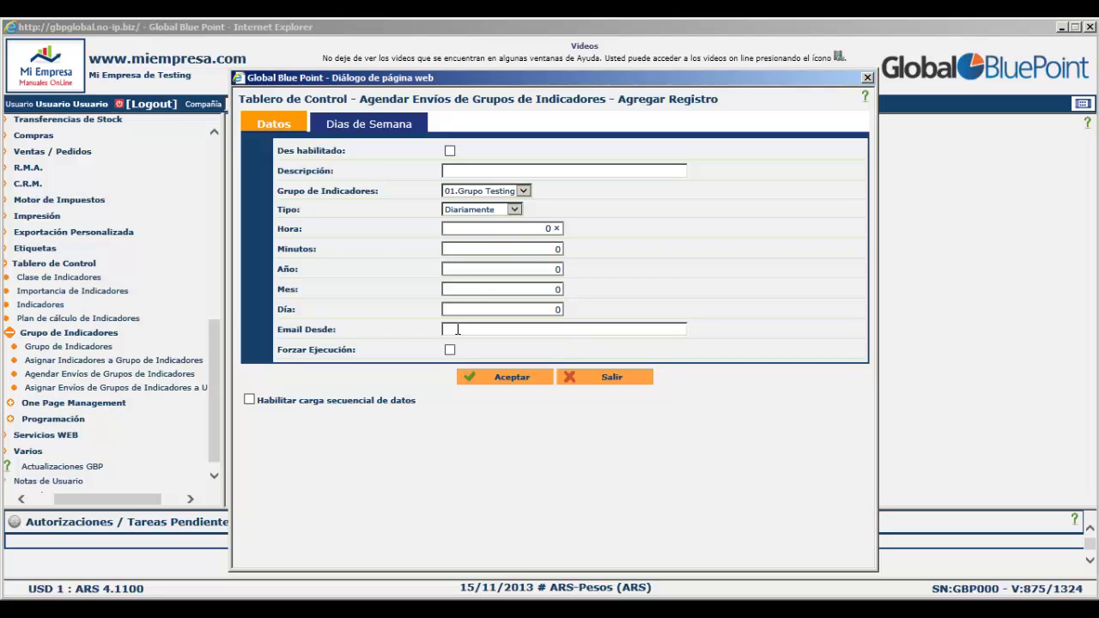
Check the Dias de Semana sending options, and save the delivery record with the description 01.testing Ventas Diarias
left_click(388, 127)
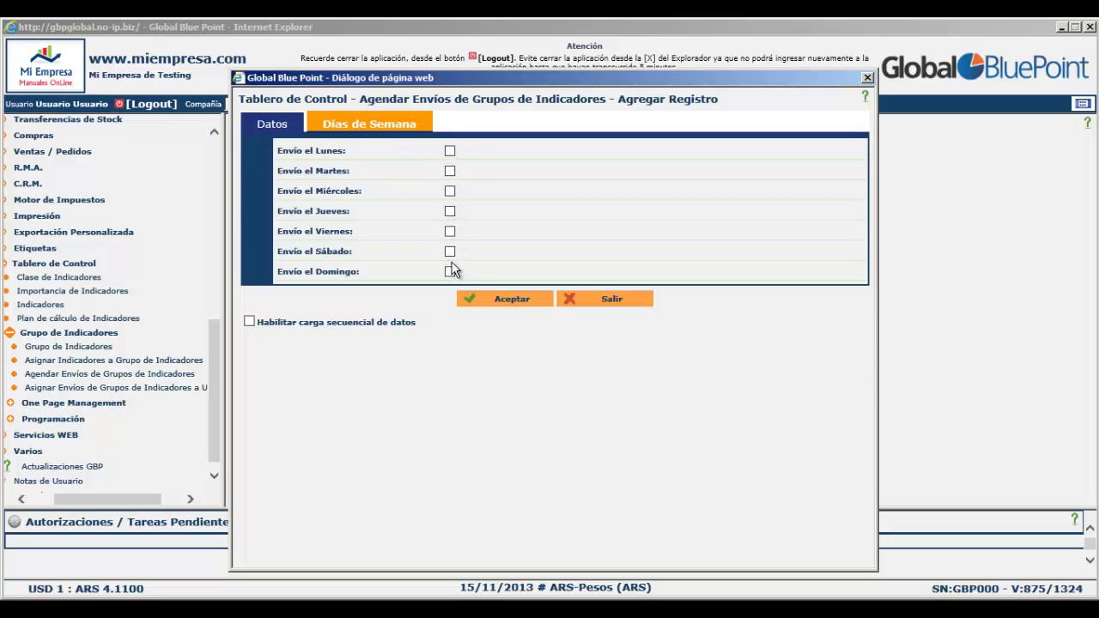
left_click(272, 123)
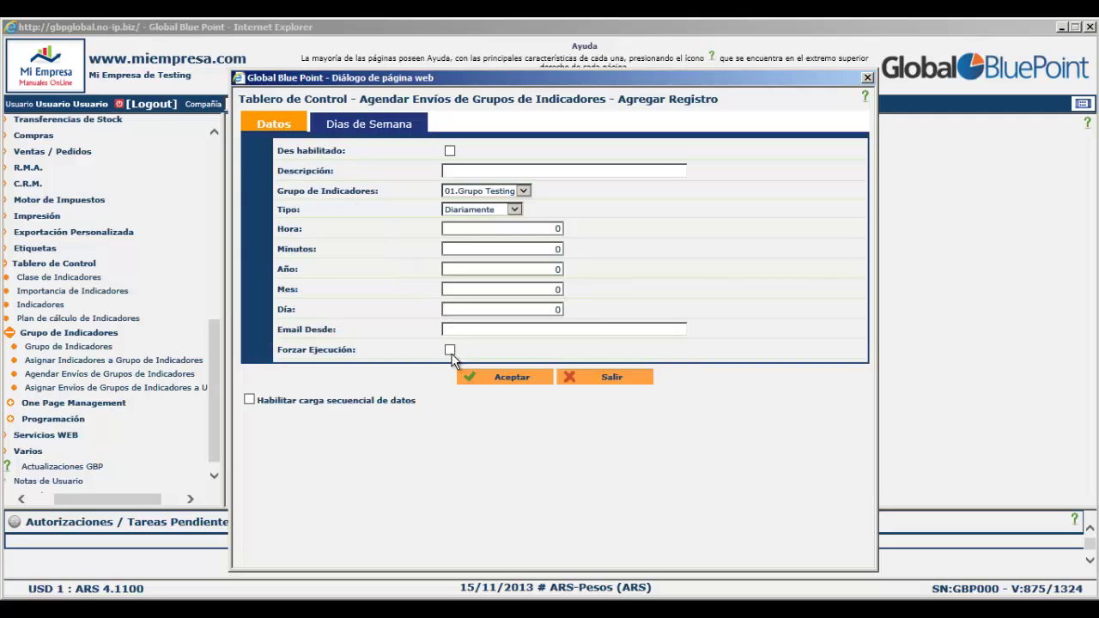
mouse_move(451, 354)
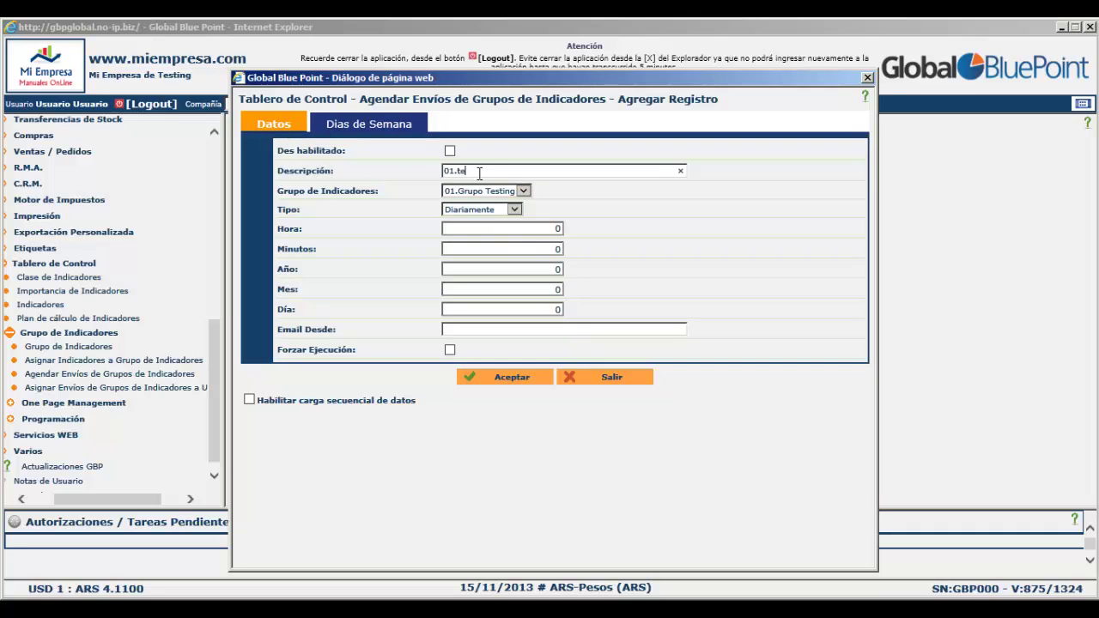
type("ing Ventas Diaria")
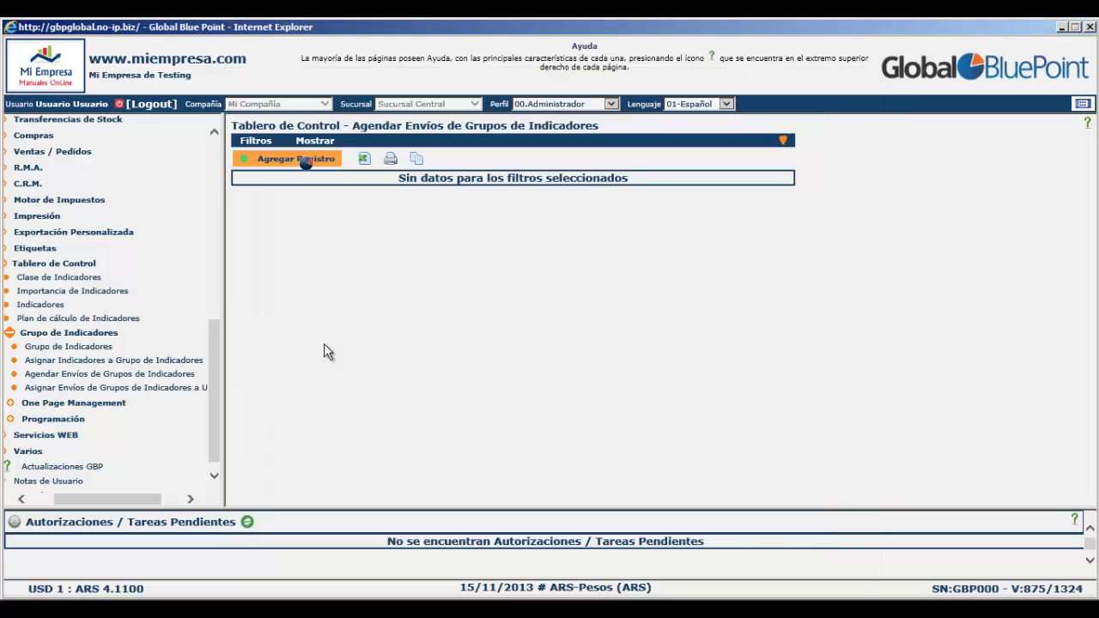
Add a record in Agendar Envíos de Grupos de Indicadores por Usuarios assigning 01.testing Ventas Diarias to the Administrador user
left_click(139, 391)
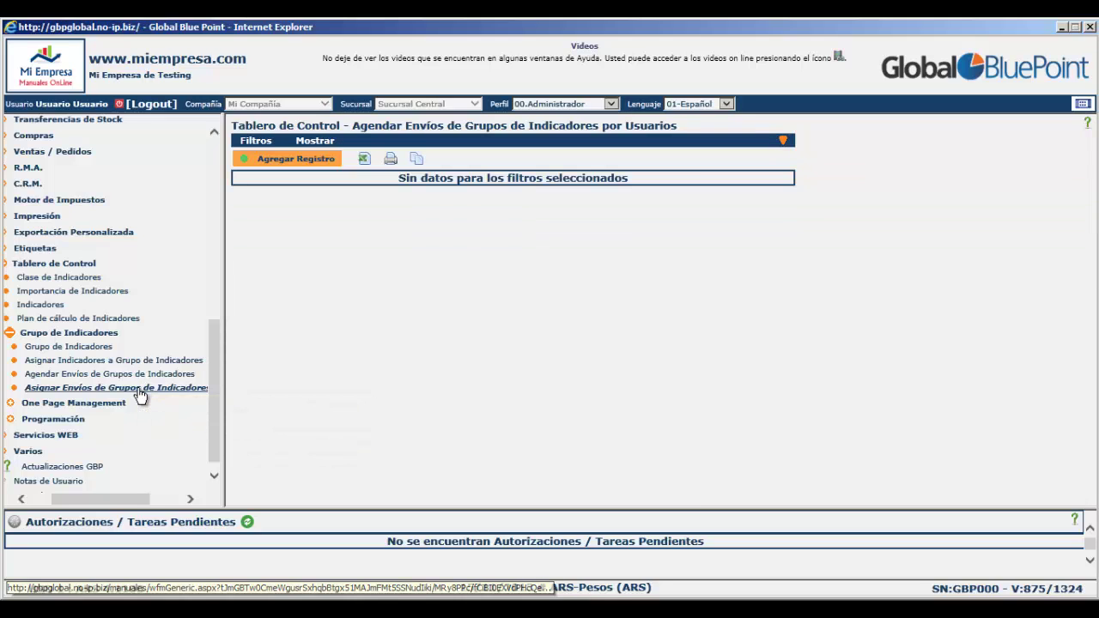
left_click(284, 159)
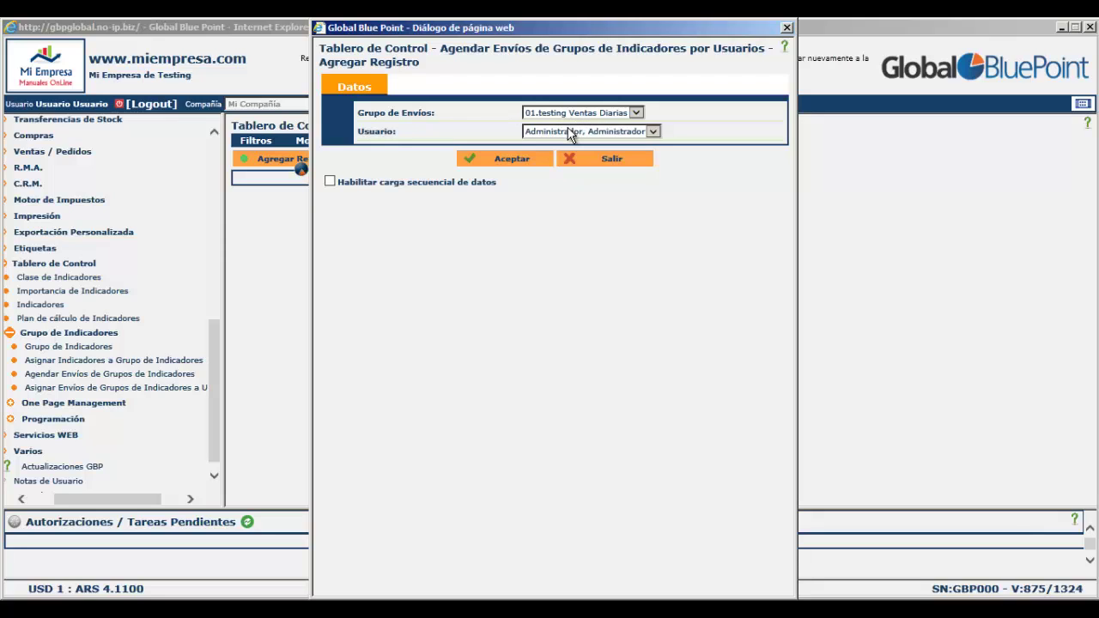
left_click(566, 133)
left_click(565, 132)
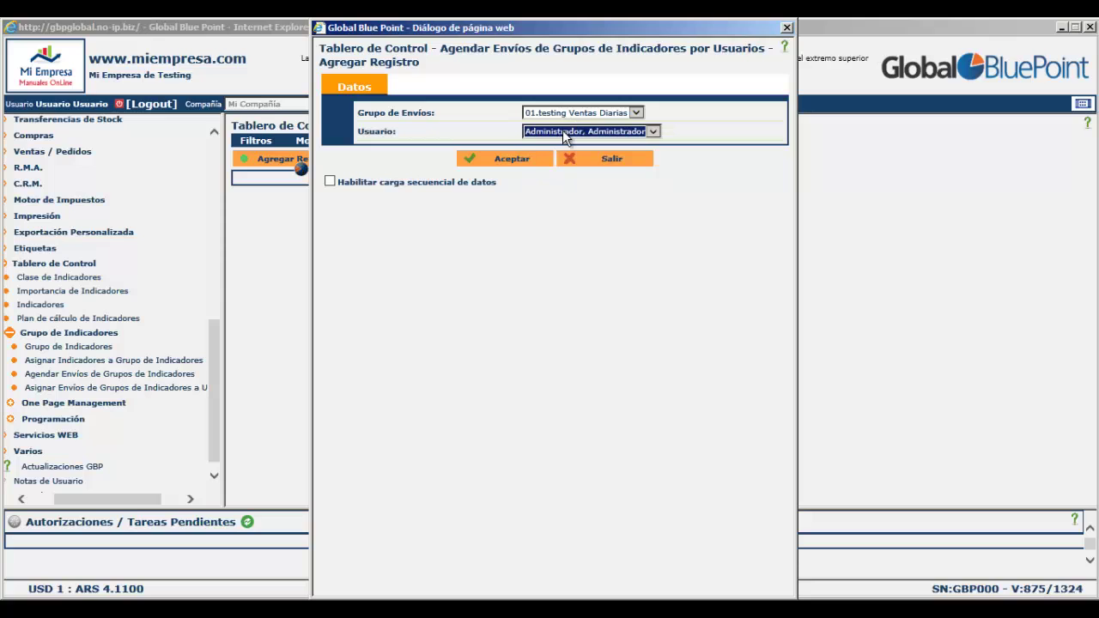
left_click(511, 158)
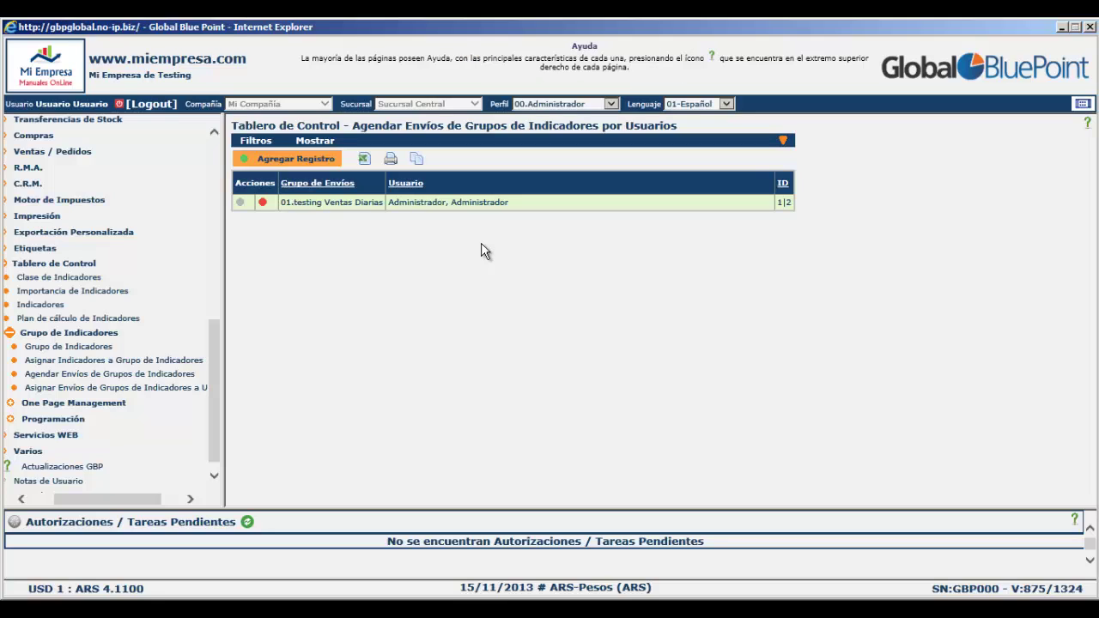
Collapse Grupo de Indicadores, expand the One Page Management branch and view its One Page Management list
left_click(10, 337)
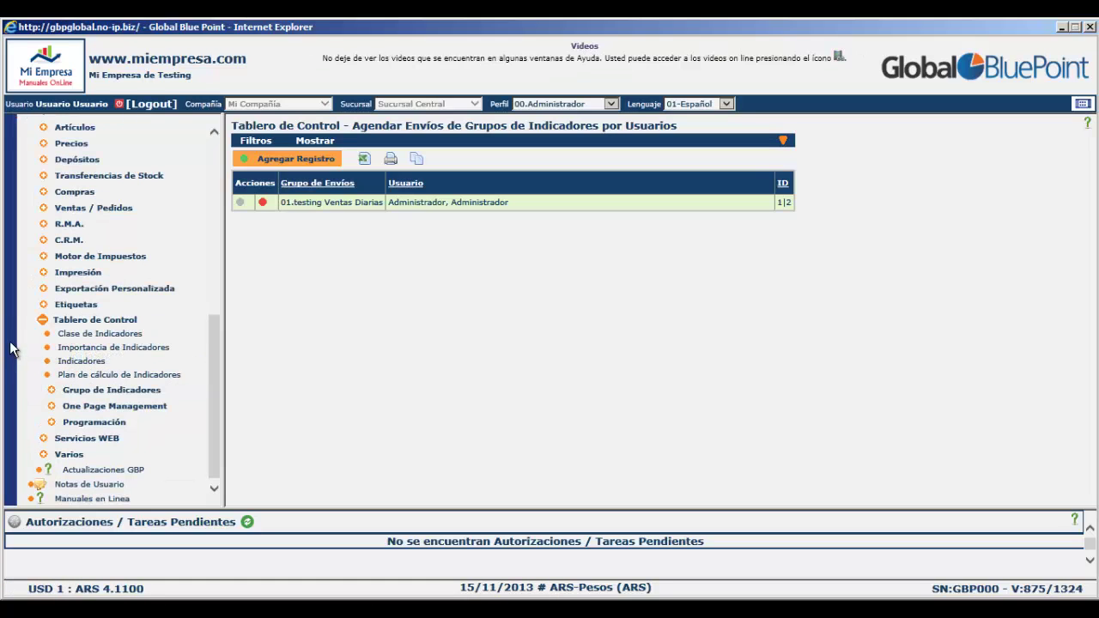
left_click(51, 407)
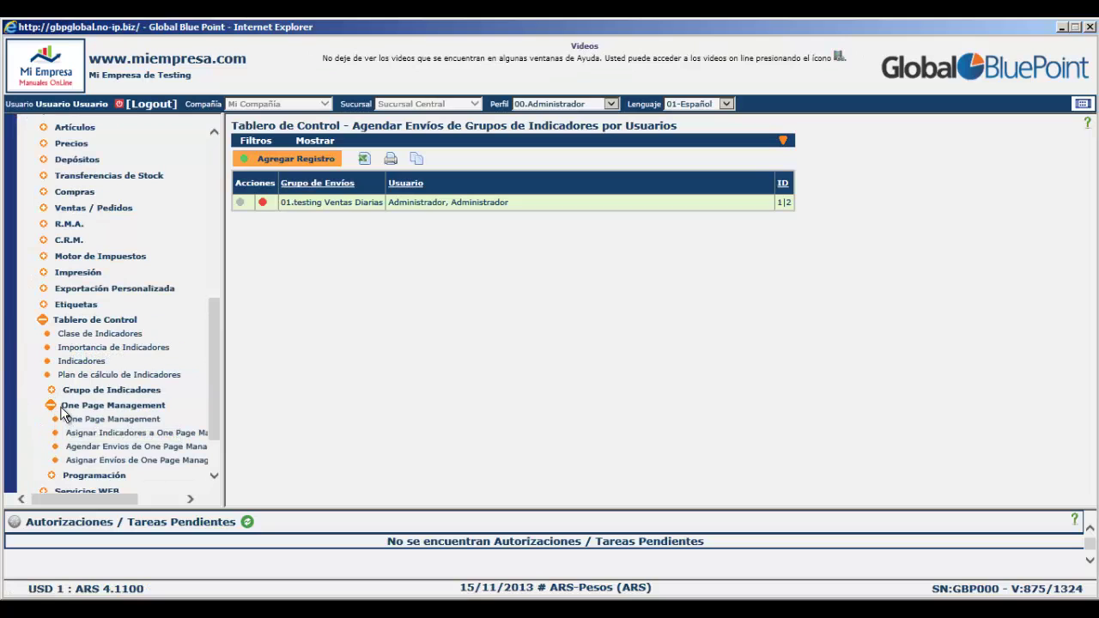
scroll(211, 401, "down", 2)
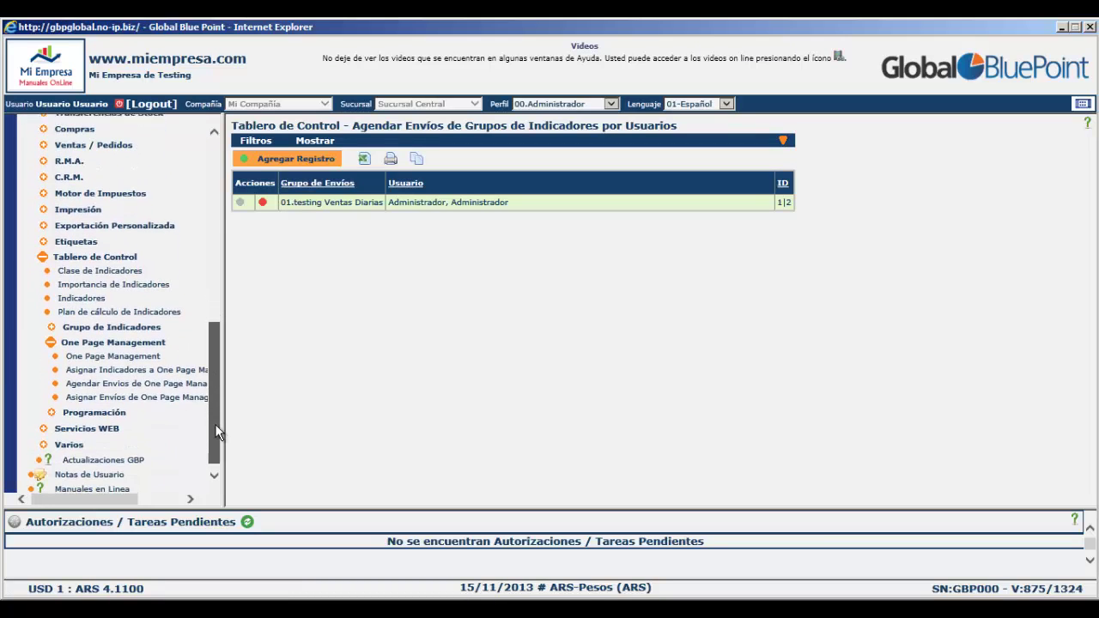
left_click_drag(114, 498, 129, 501)
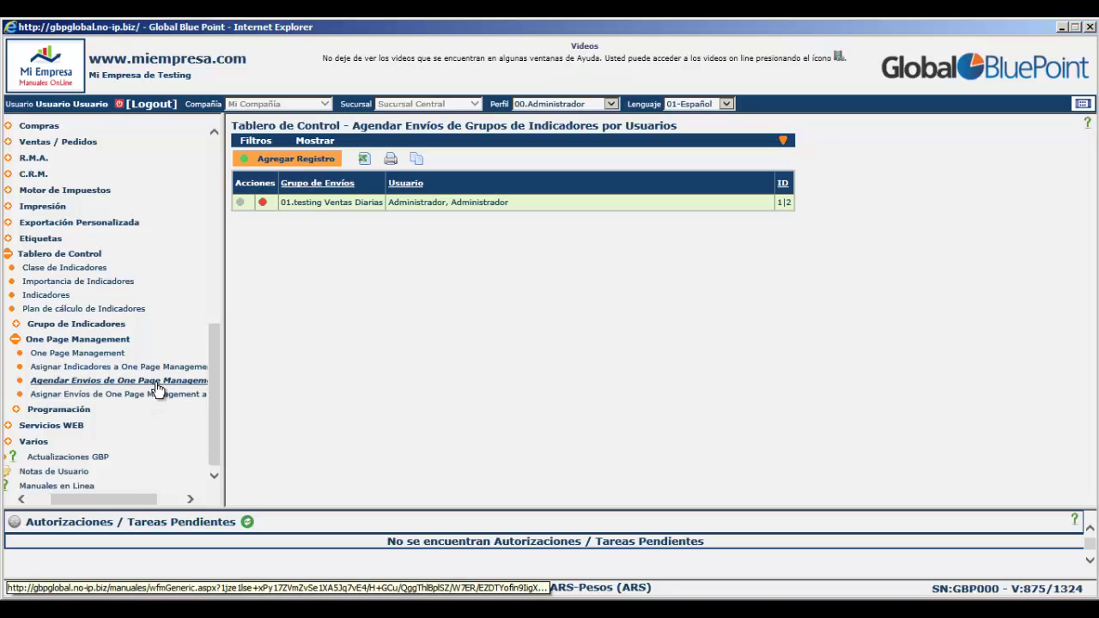
left_click(115, 353)
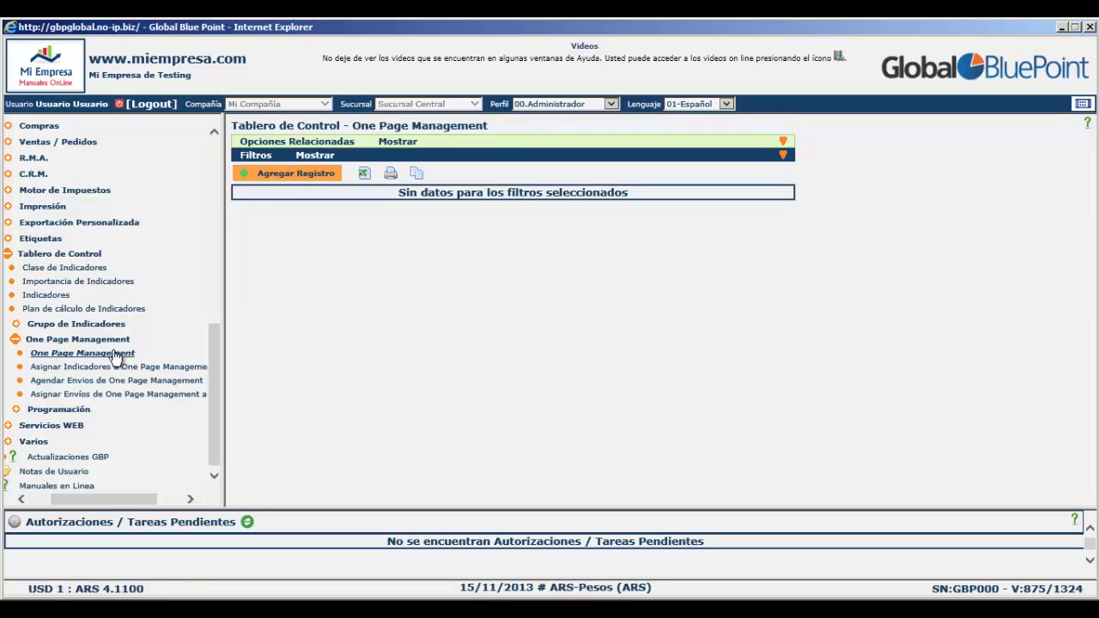
Review the new-record form for assigning indicators to One Page Management, and close it without saving
left_click(107, 368)
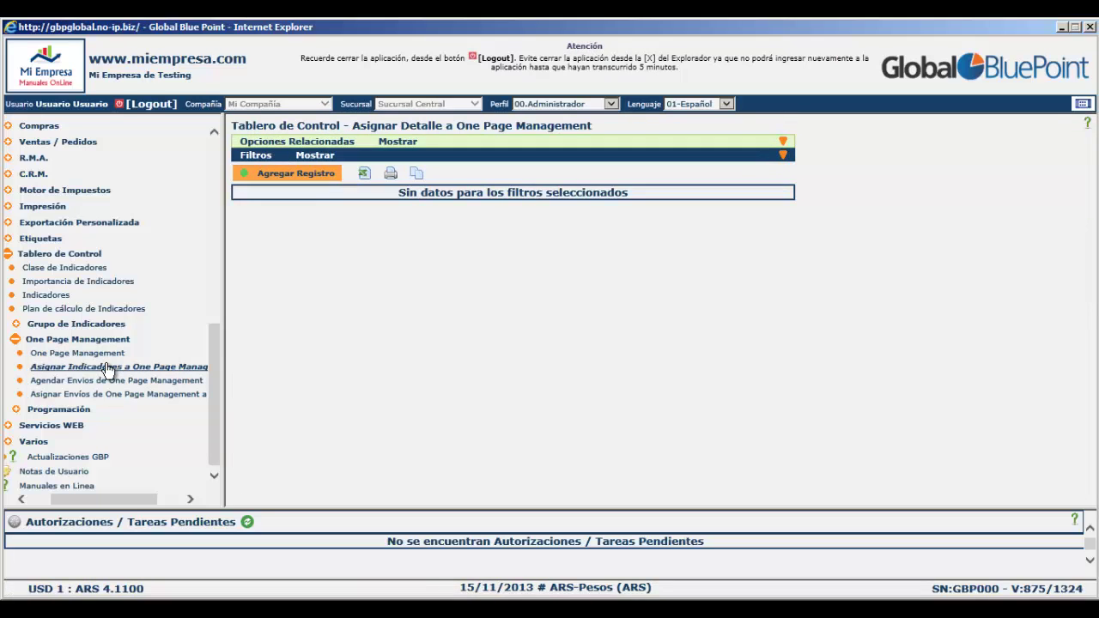
left_click(288, 175)
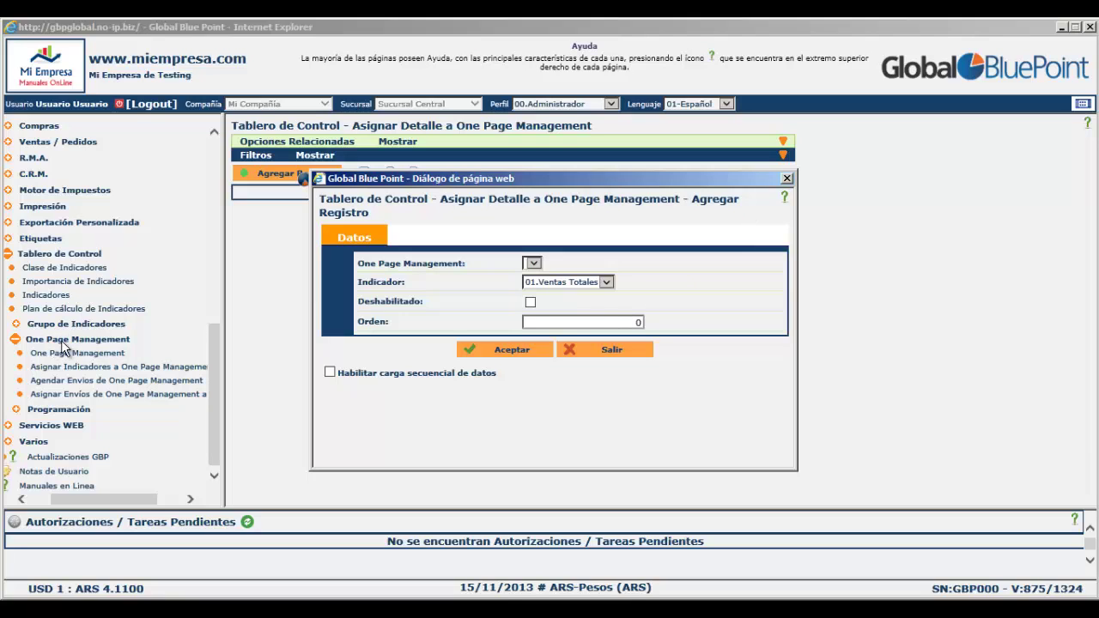
left_click(787, 180)
Review the new-record form in Agendar Envíos de One Page Management, and close it without saving
left_click(140, 380)
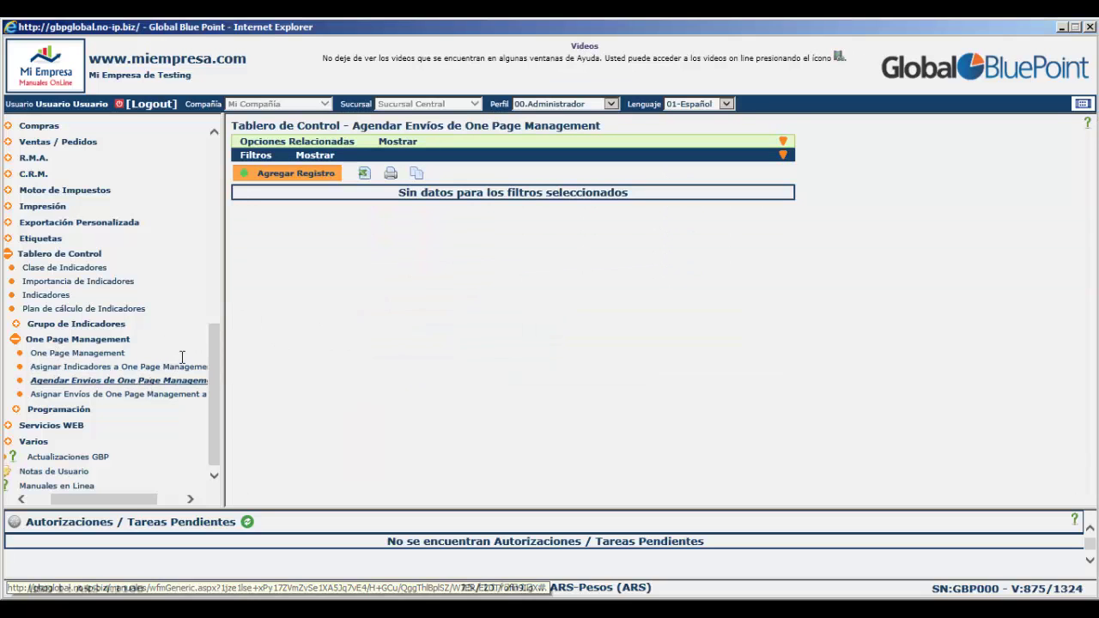
left_click(296, 174)
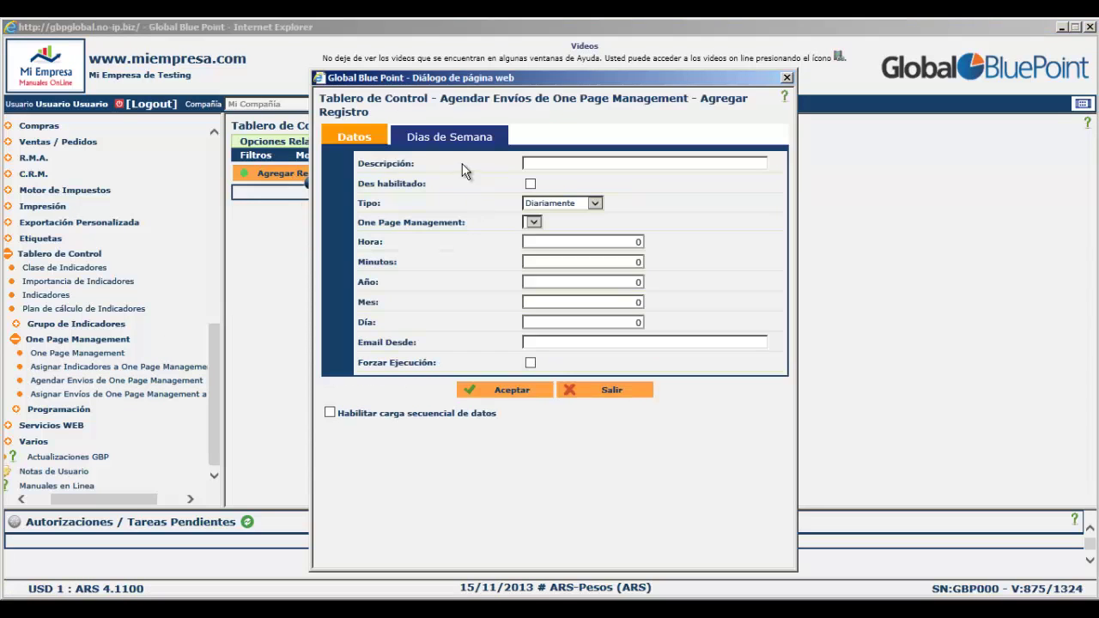
left_click(787, 79)
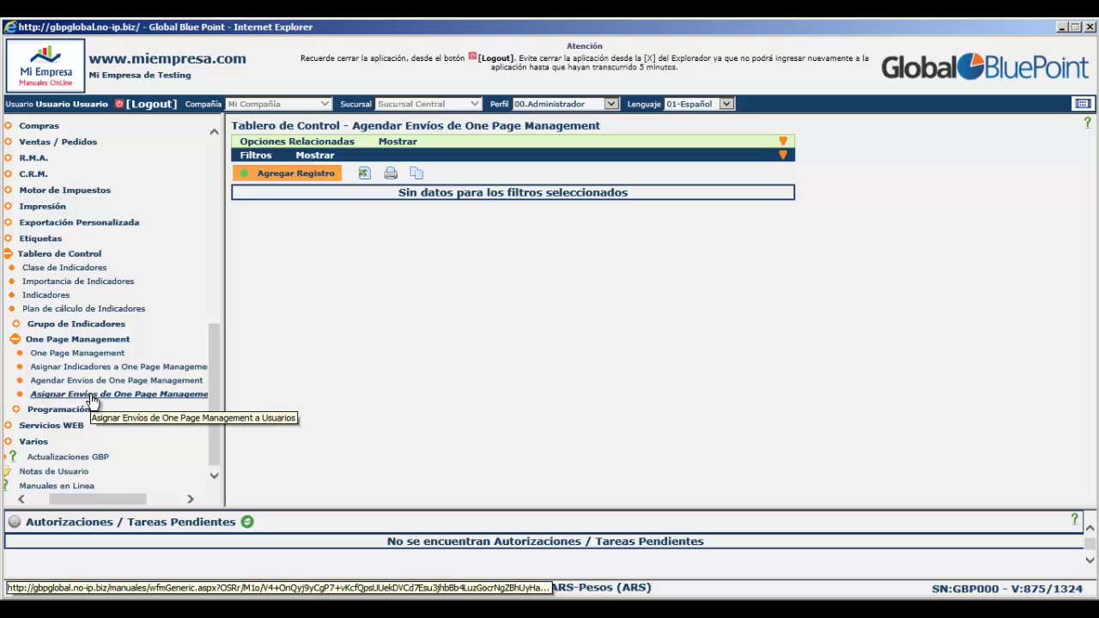
Collapse the One Page Management, Configuración and both Tablero de Control branches of the navigation tree
left_click(15, 340)
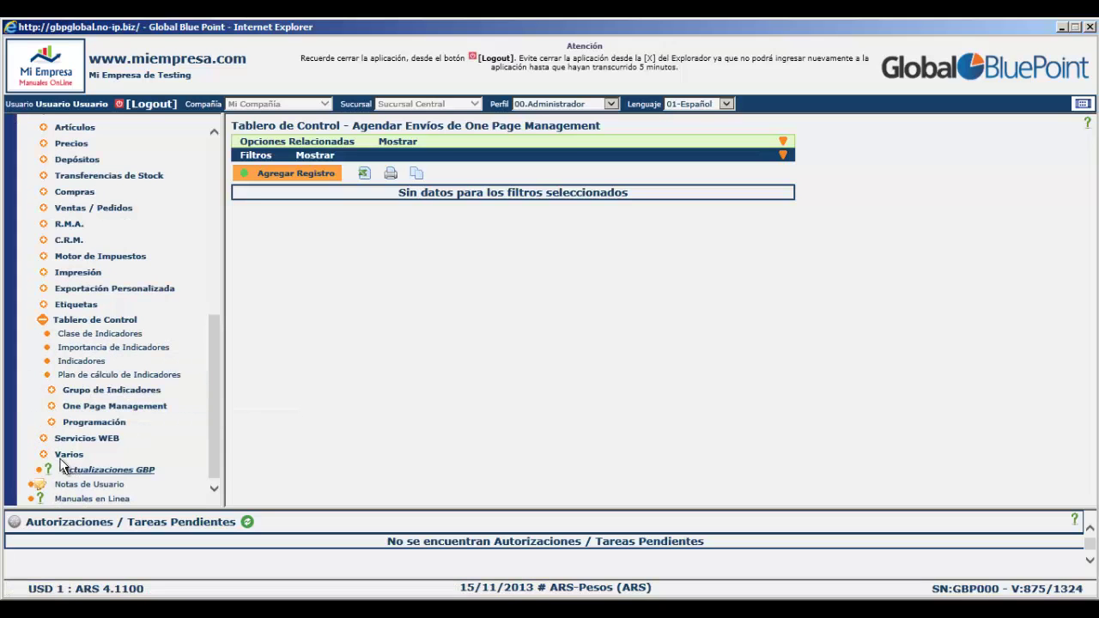
left_click(42, 319)
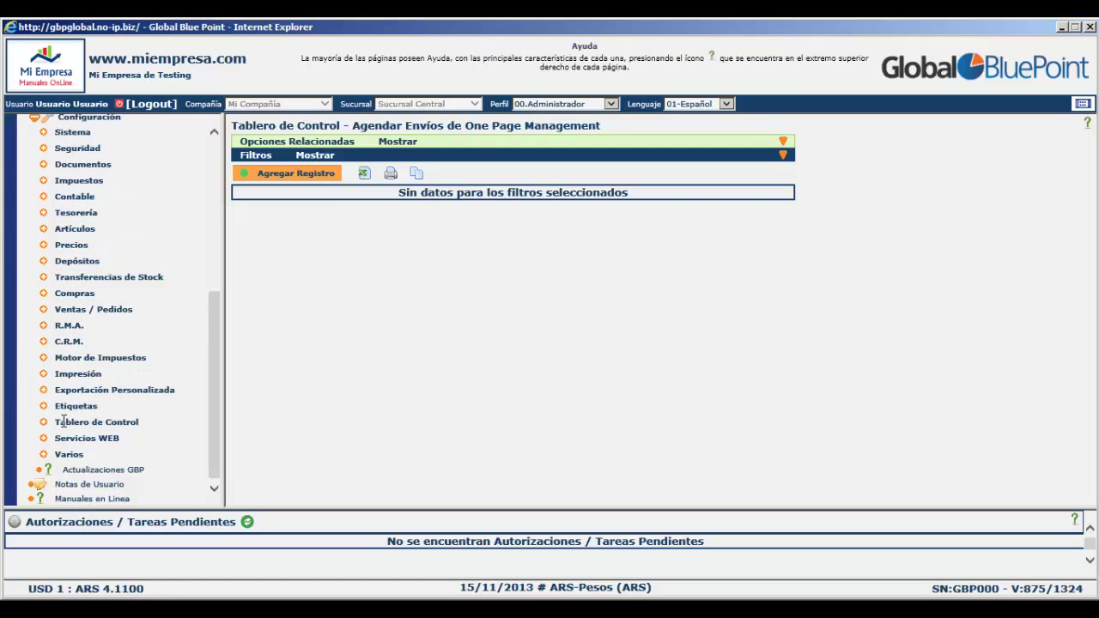
scroll(118, 387, "up", 5)
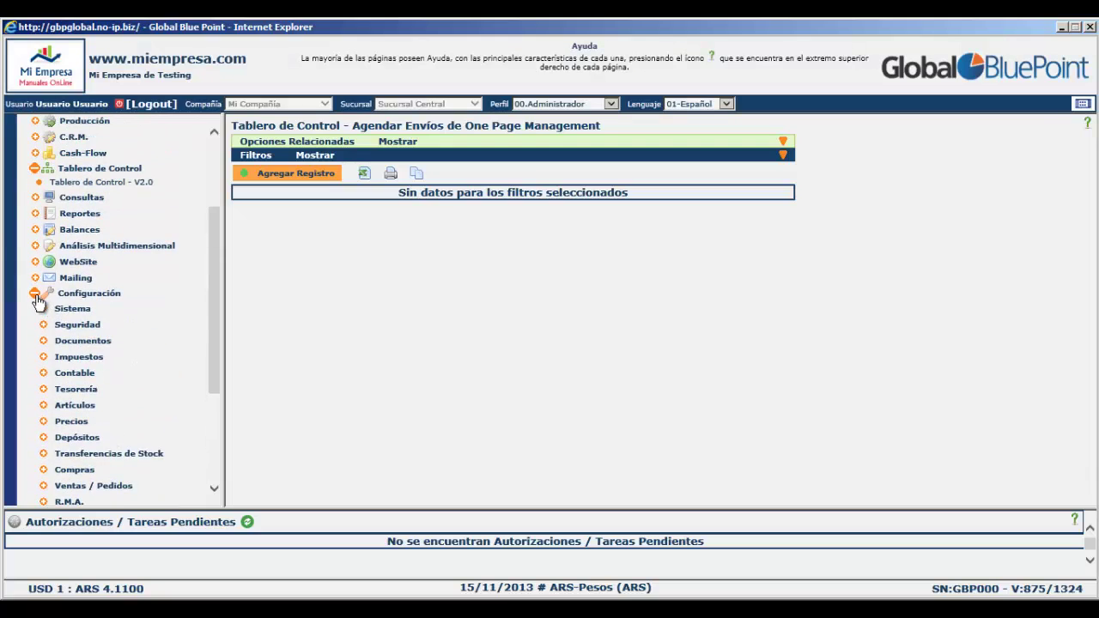
left_click(34, 294)
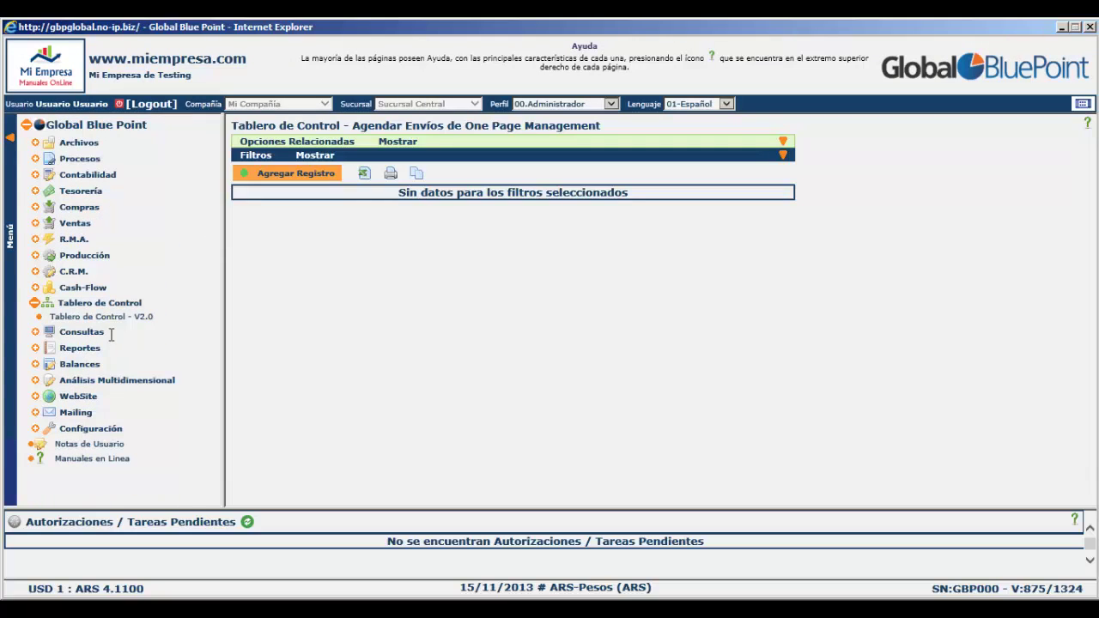
left_click(34, 305)
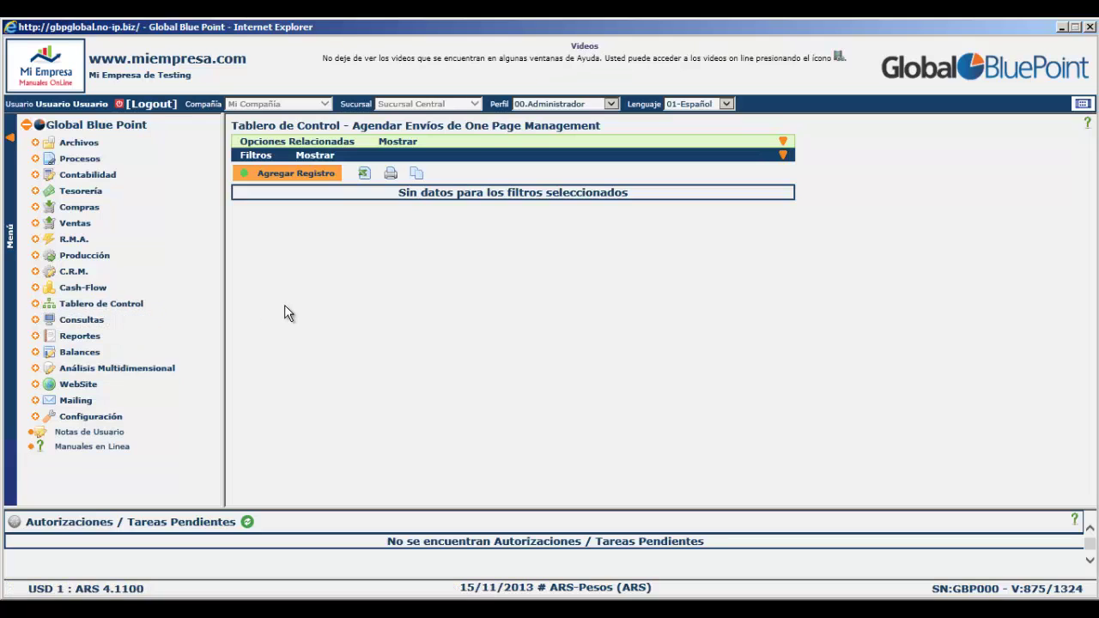